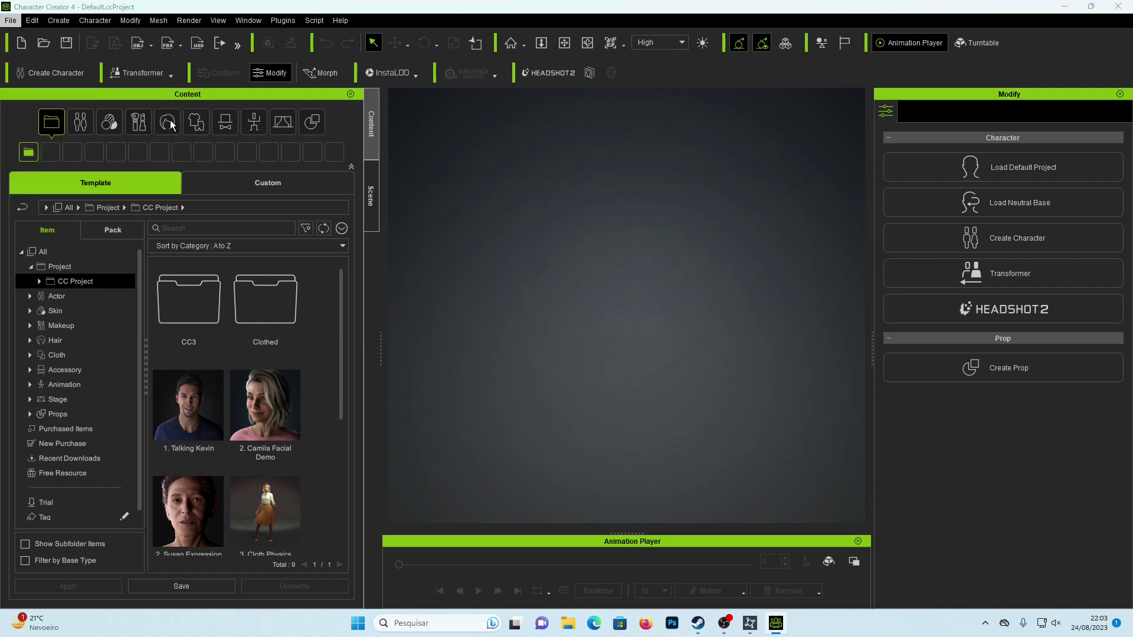
Step: Open the file Female_Zombie_B.fbx from the Female_Zombie_B subfolder of the Tutorial folder on the desktop
click(157, 48)
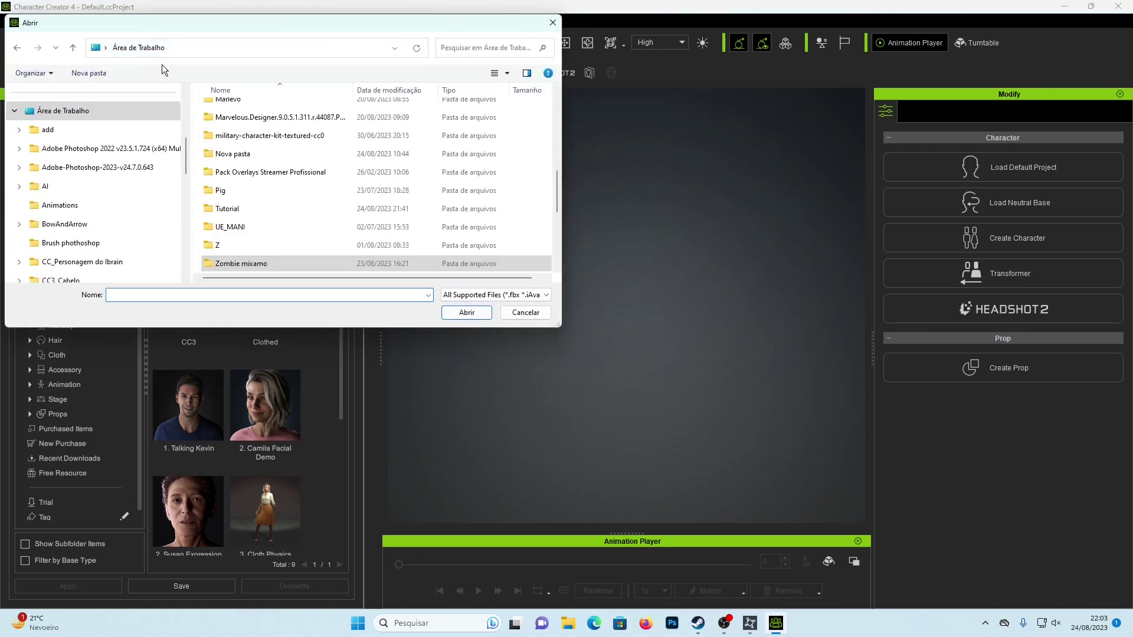
scroll(266, 227, down, 3)
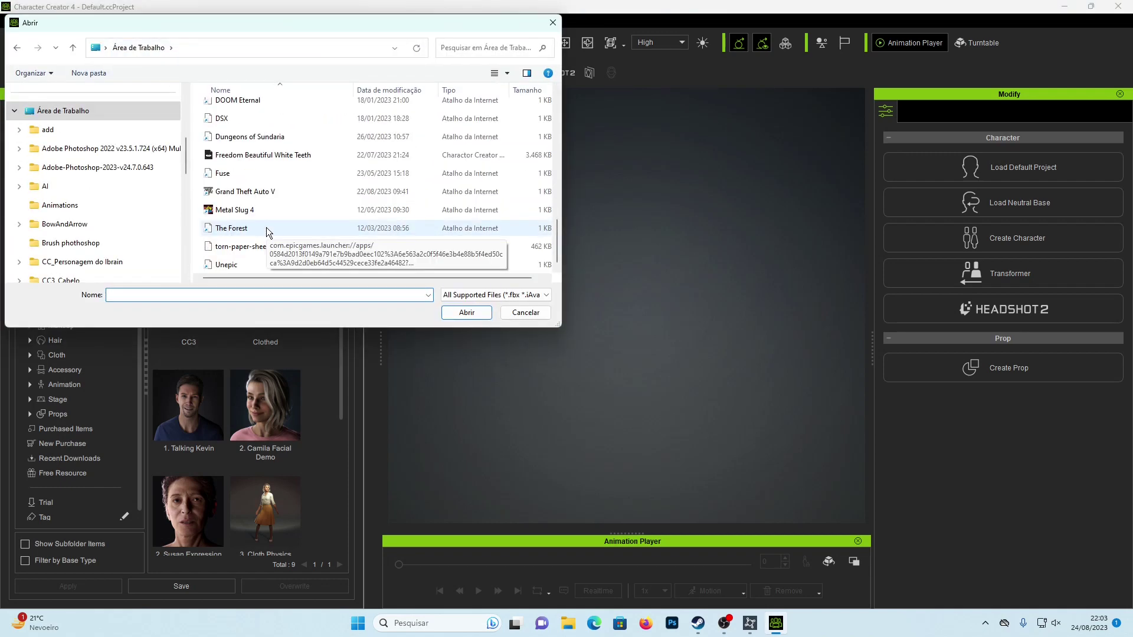
scroll(266, 228, up, 4)
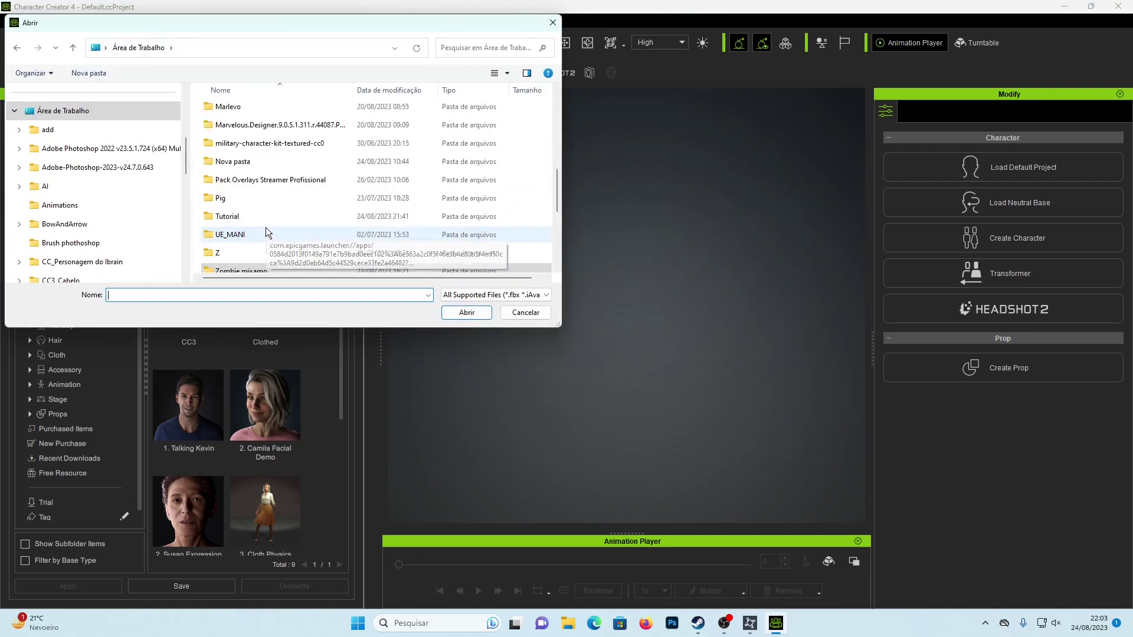
click(231, 217)
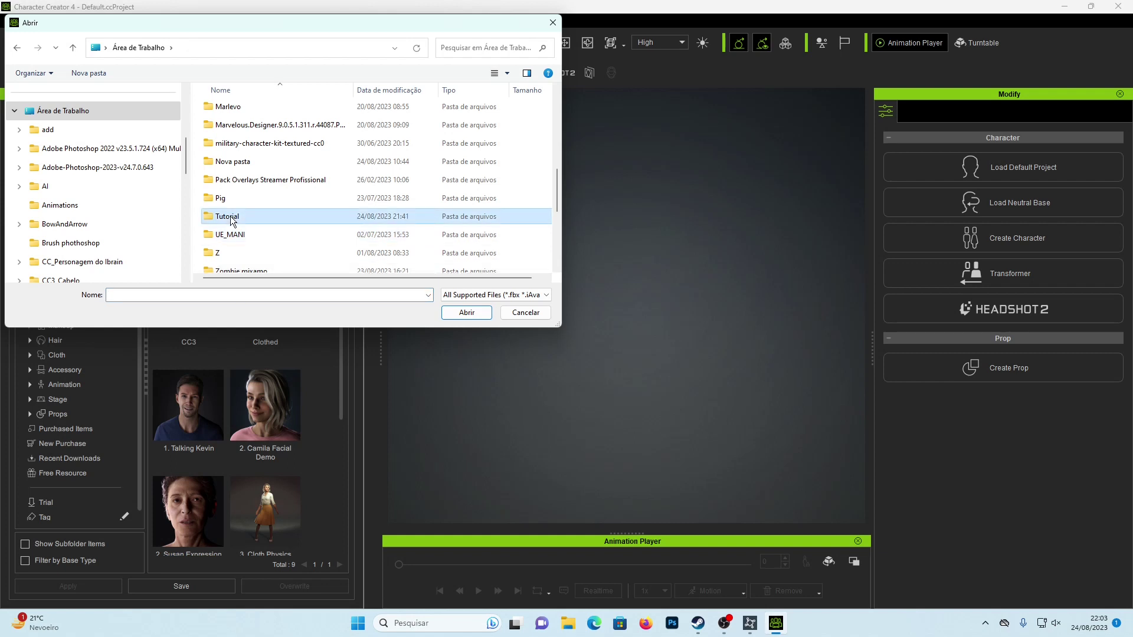
click(472, 312)
double_click(262, 114)
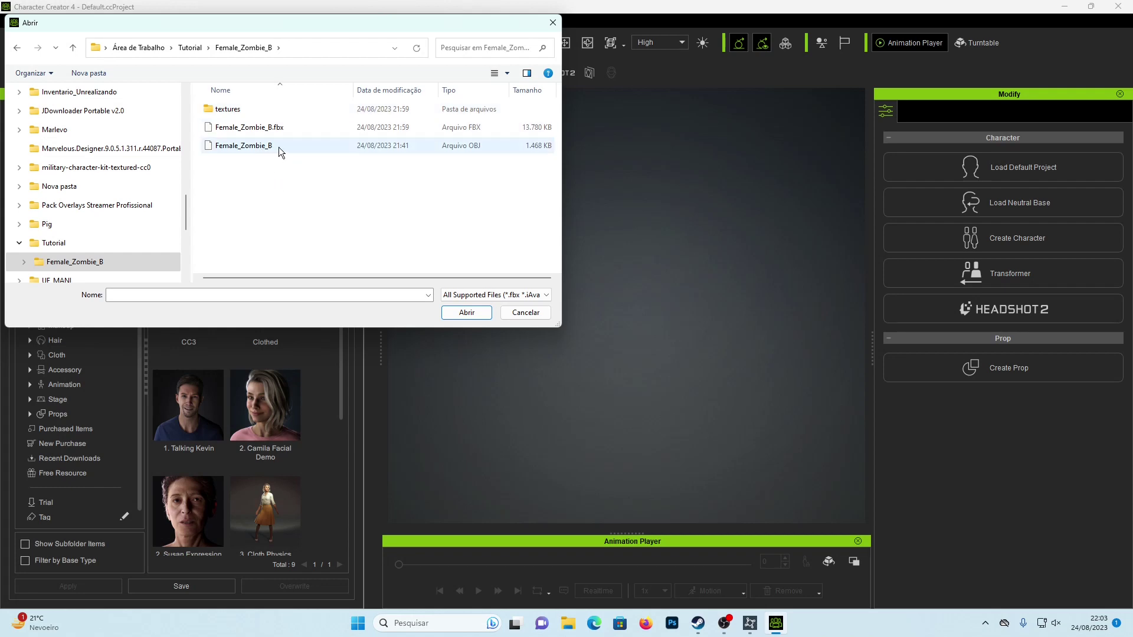
click(285, 130)
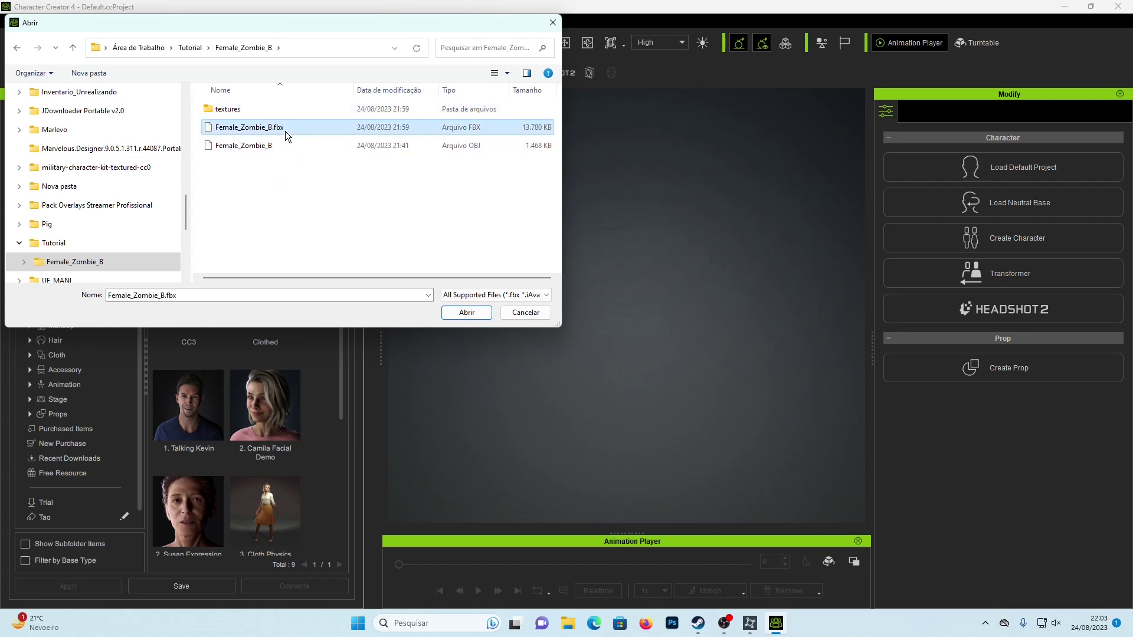
click(451, 313)
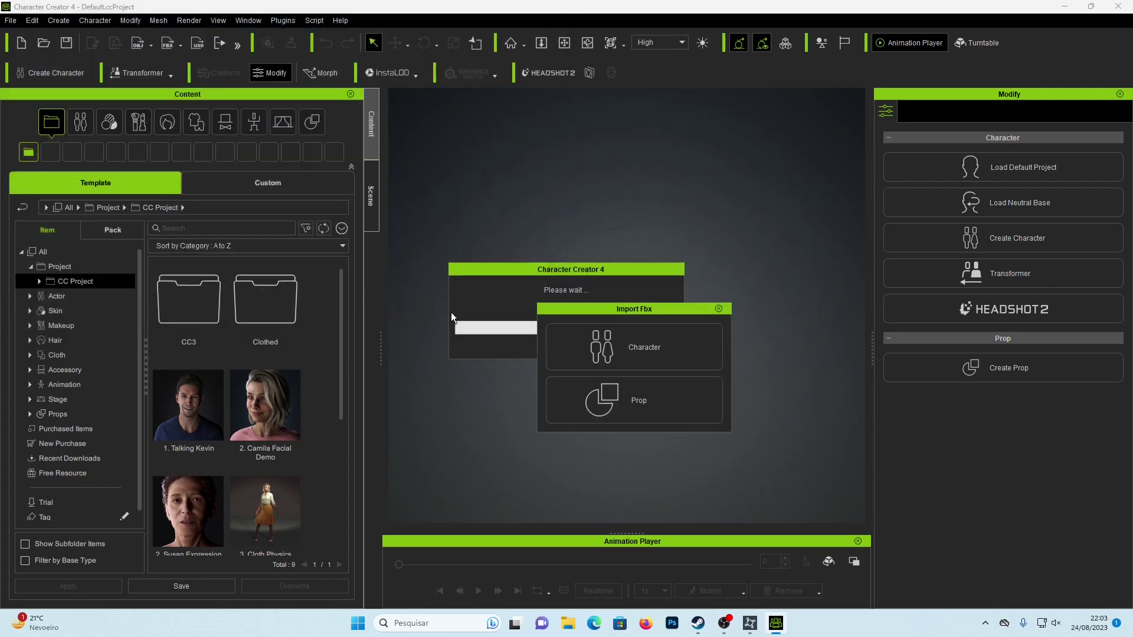
Step: Import the FBX as a non-standard Humanoid character, converting it with the Unreal_BaseCharacter profile
click(638, 358)
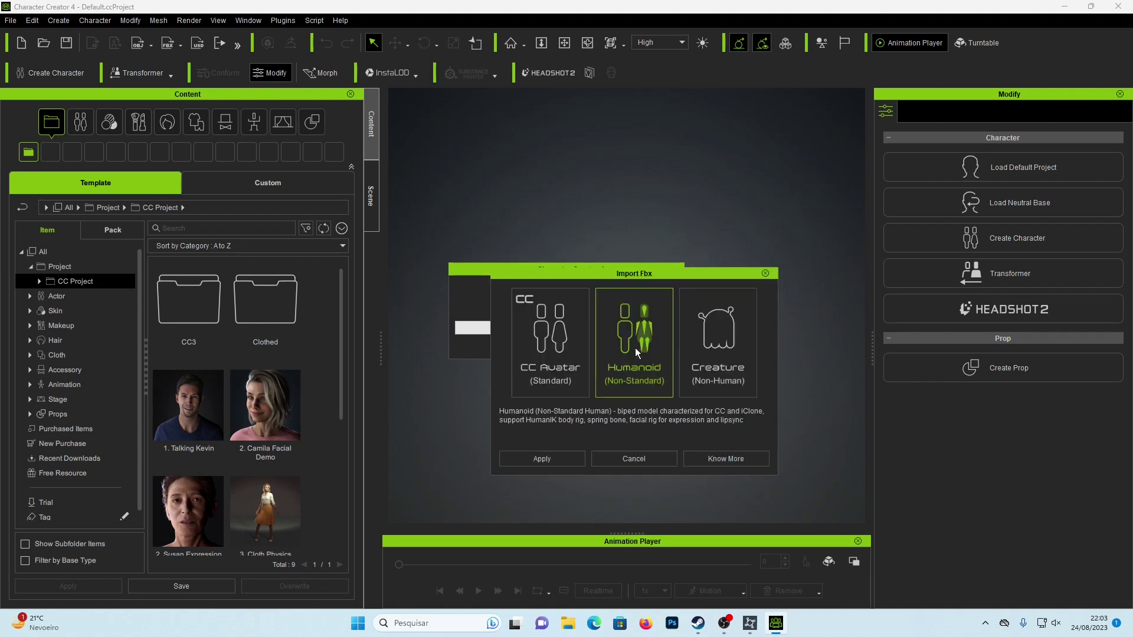
click(561, 462)
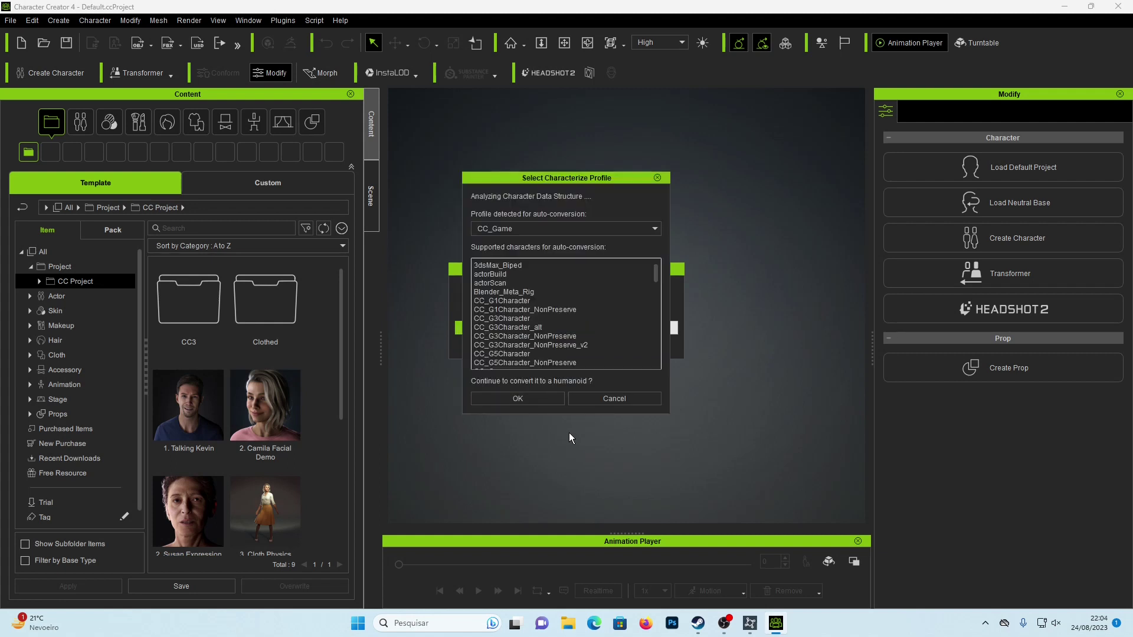
click(541, 230)
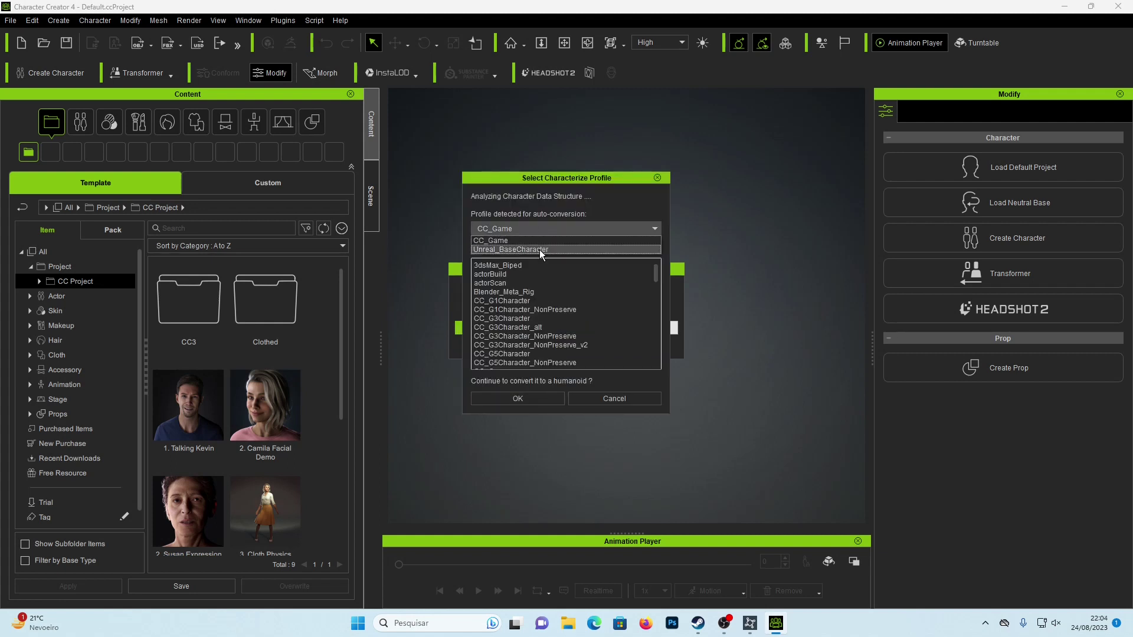
click(539, 249)
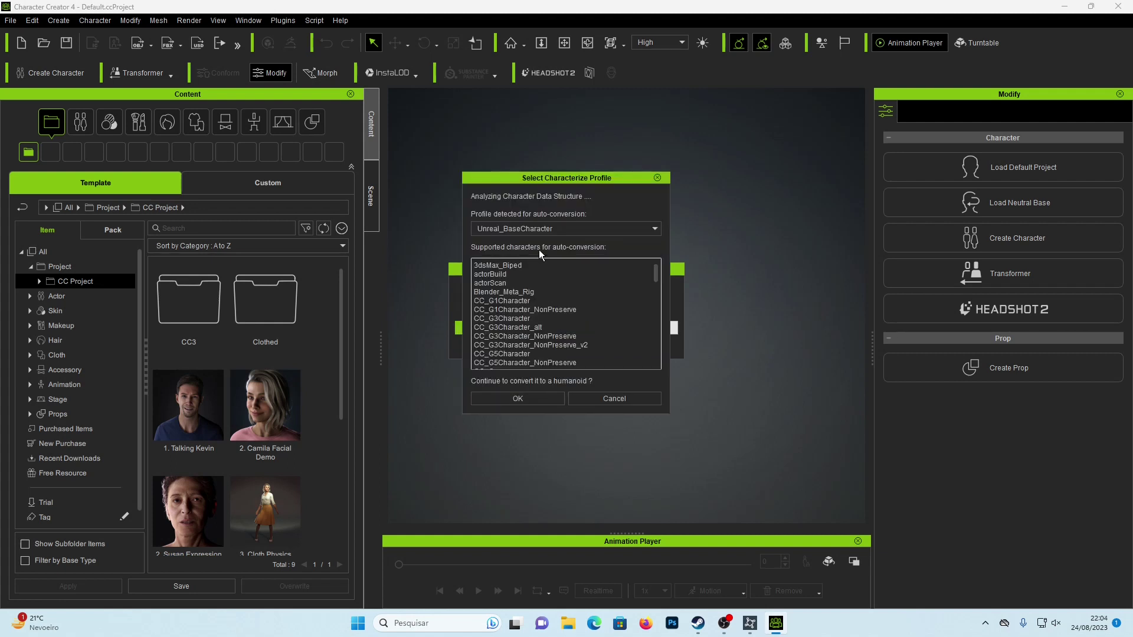
click(553, 396)
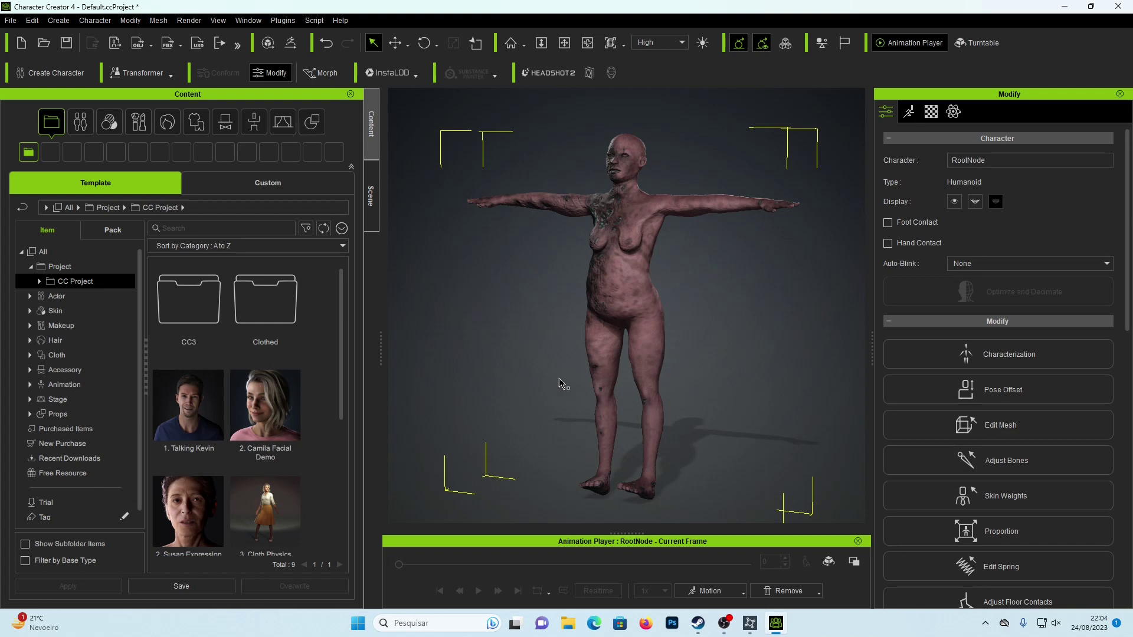
Step: Open the Characterization settings of the zombie character and turn HumanIK off
drag(533, 324, 667, 133)
click(588, 45)
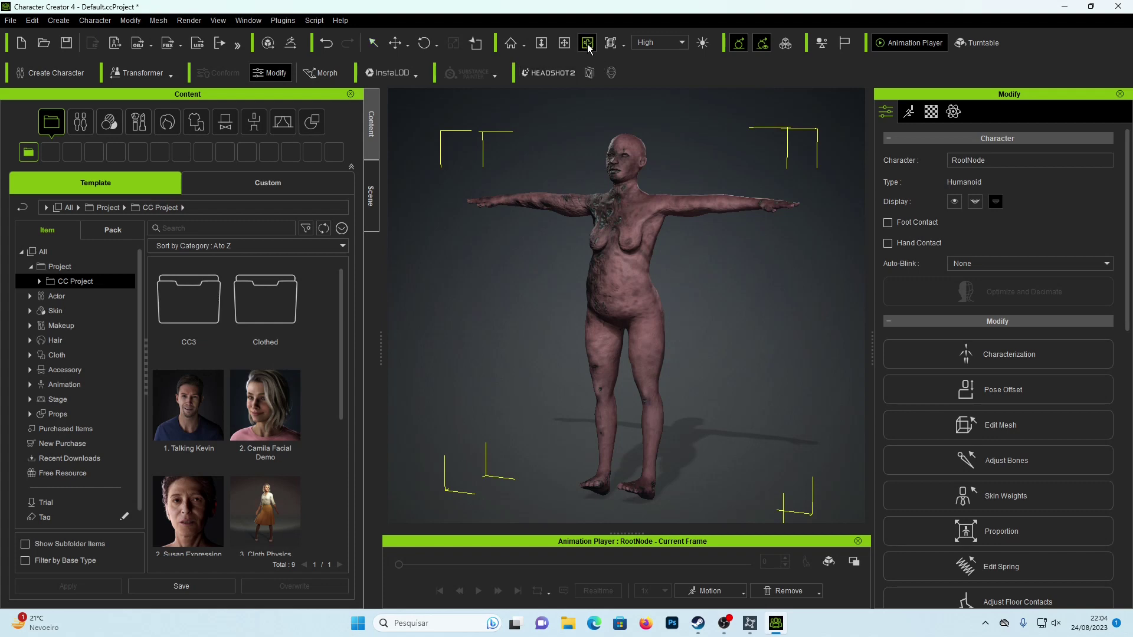
drag(707, 284, 785, 291)
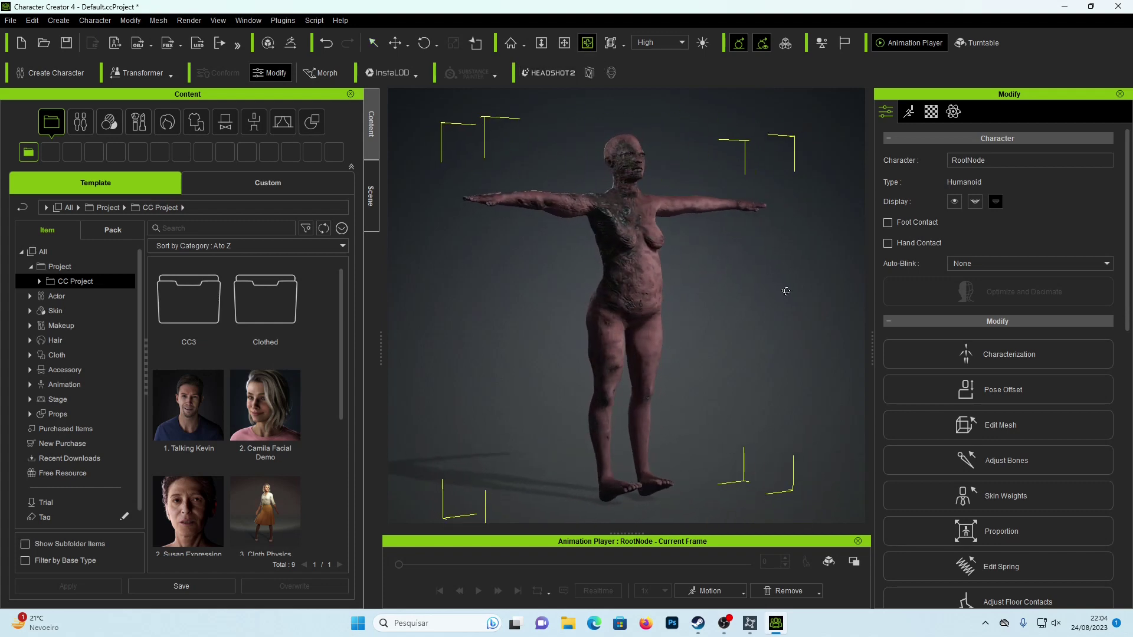
drag(547, 320, 783, 316)
drag(582, 328, 537, 454)
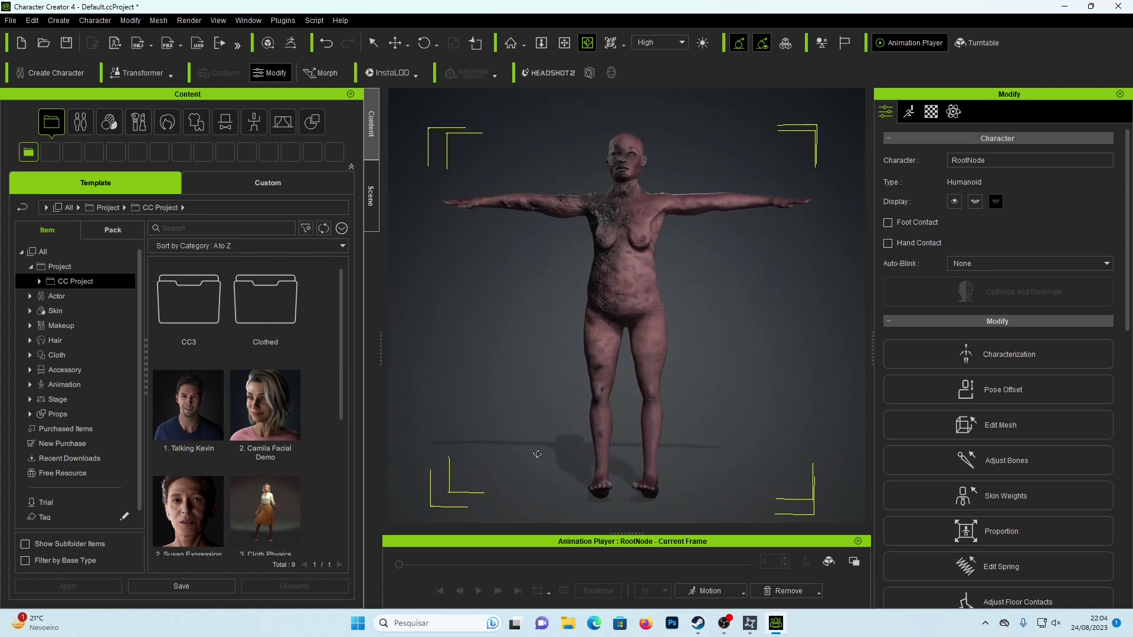
click(946, 361)
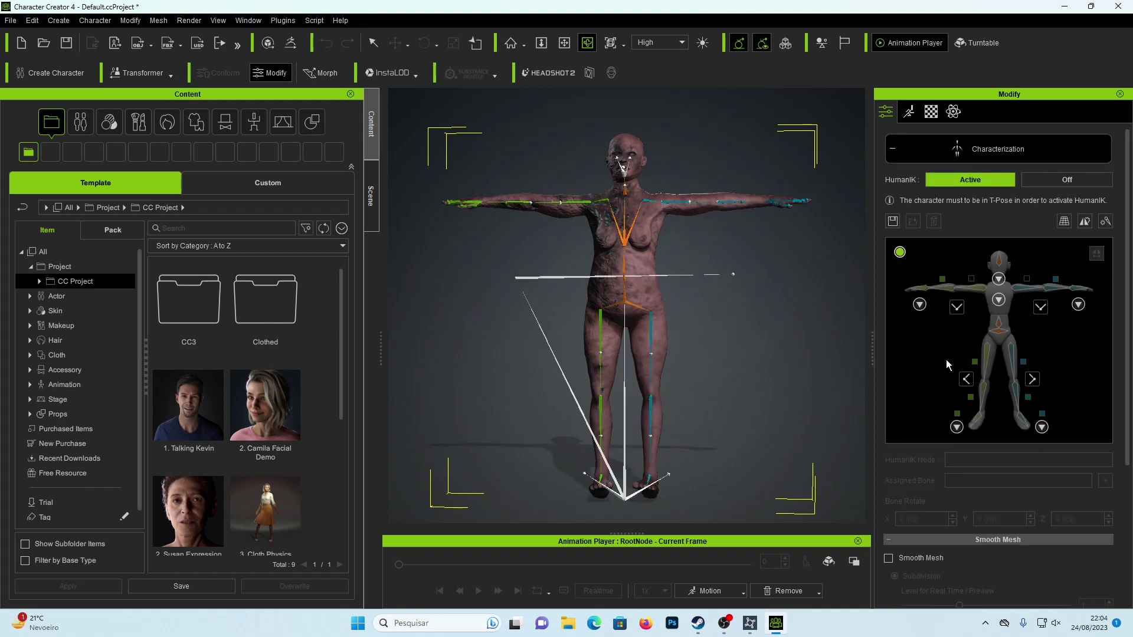
right_drag(558, 371, 367, 358)
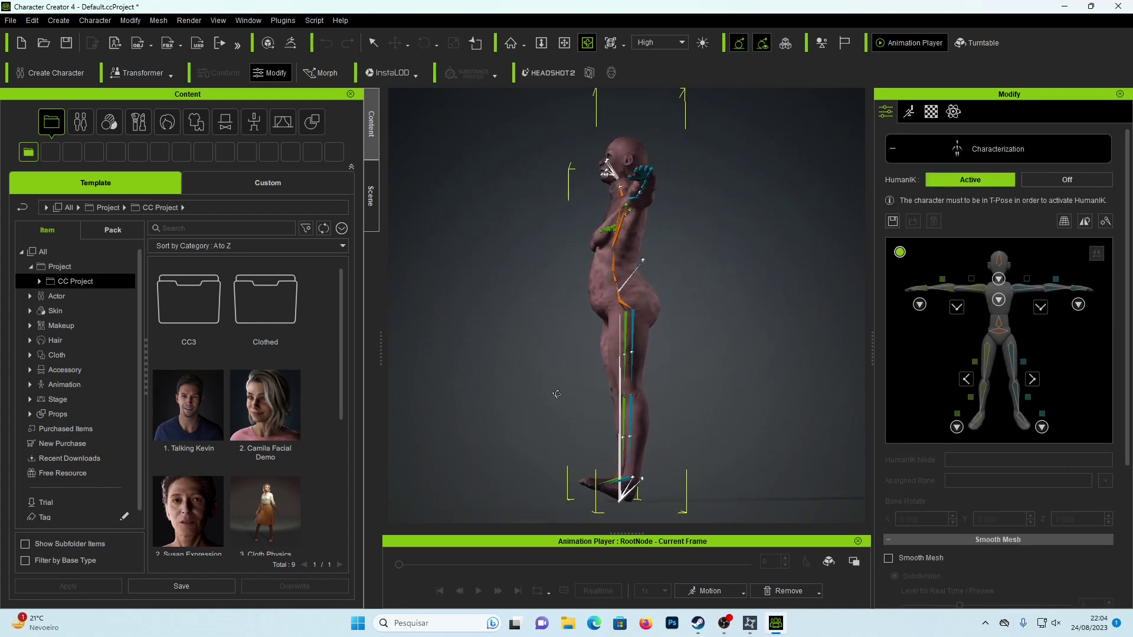
right_drag(557, 394, 515, 391)
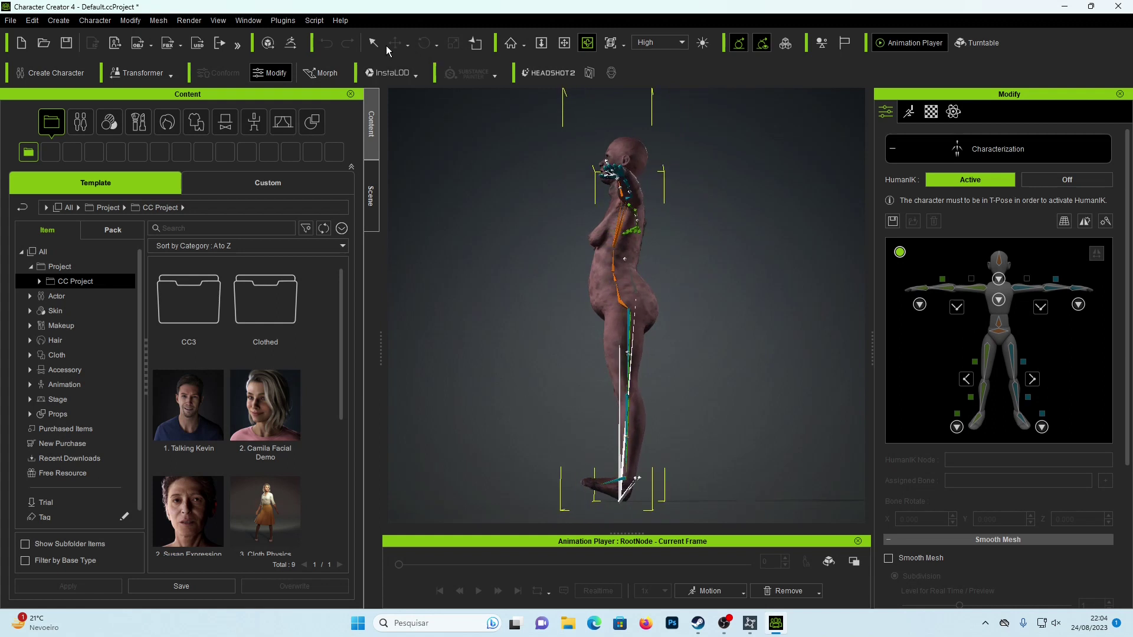
click(368, 49)
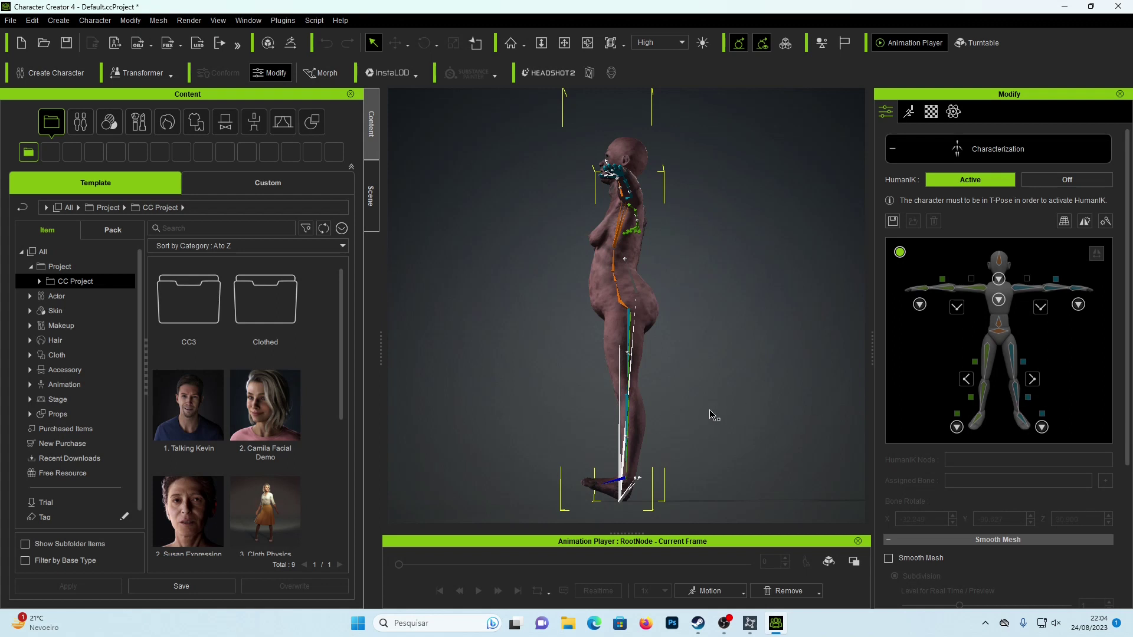
click(1064, 178)
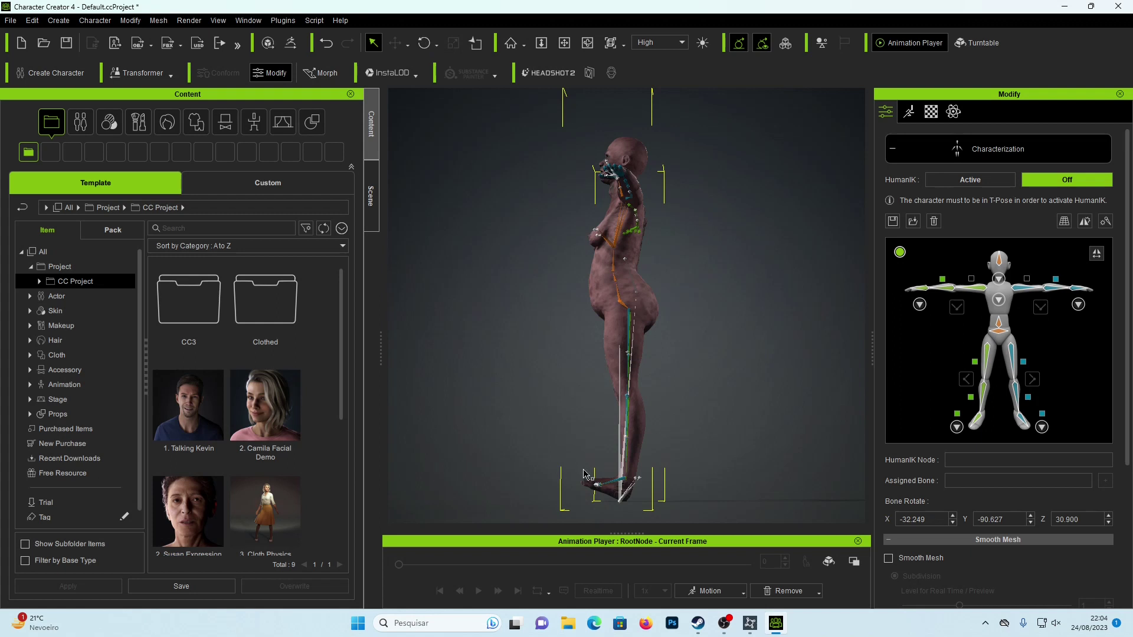
Step: Rotate the left foot bone level with the ground, to about X 89.9, Y -67.1, Z -91.4
scroll(713, 384, up, 2)
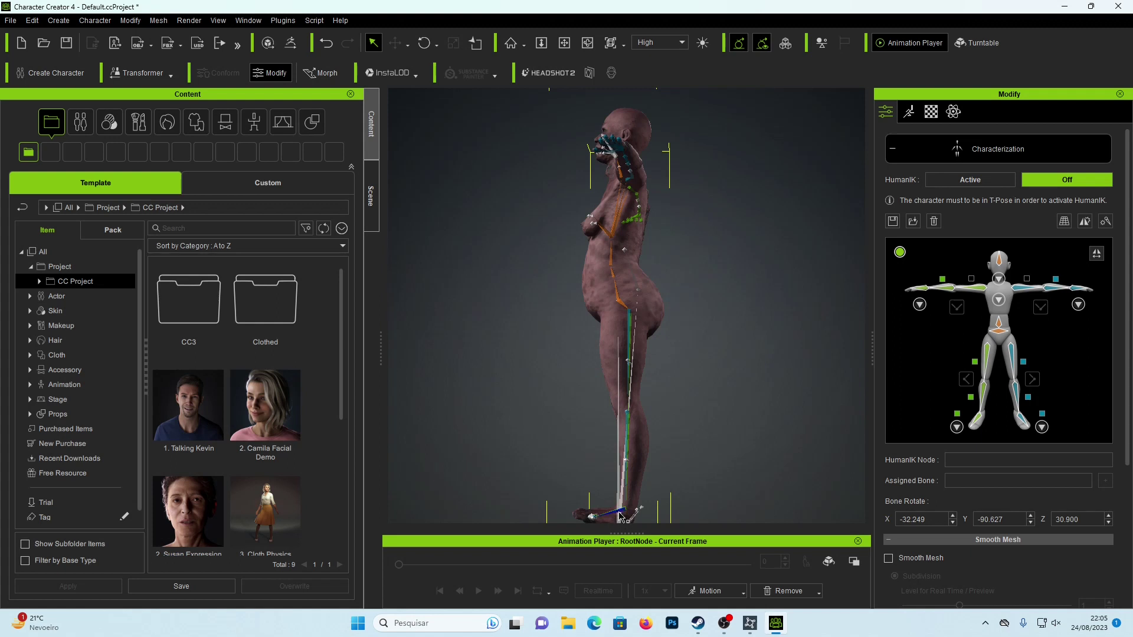
click(424, 42)
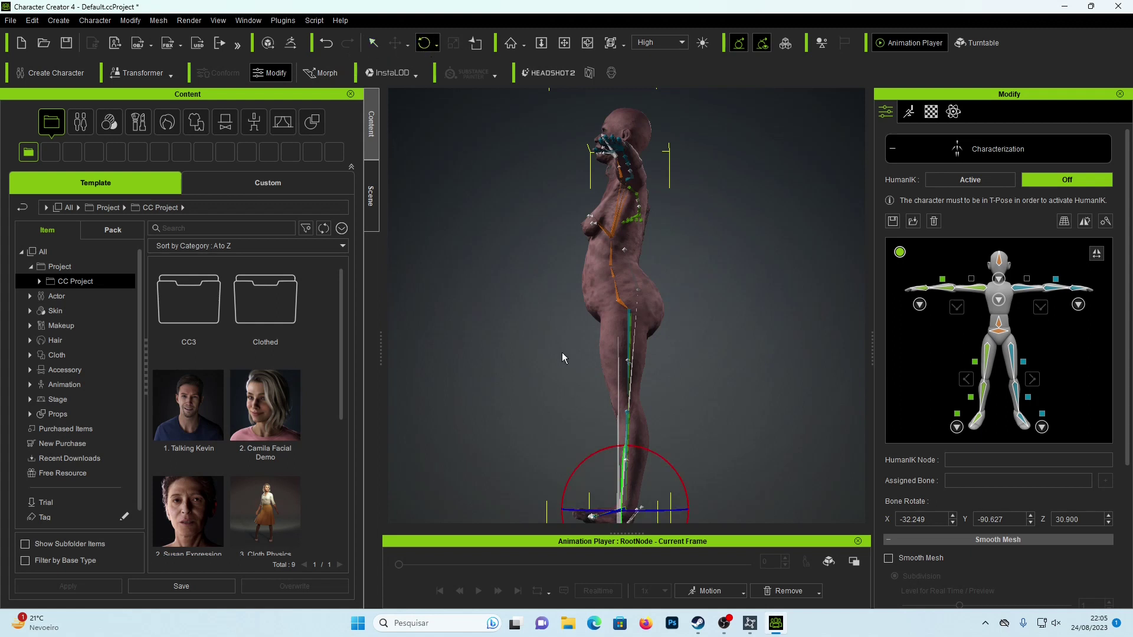
drag(631, 451, 626, 450)
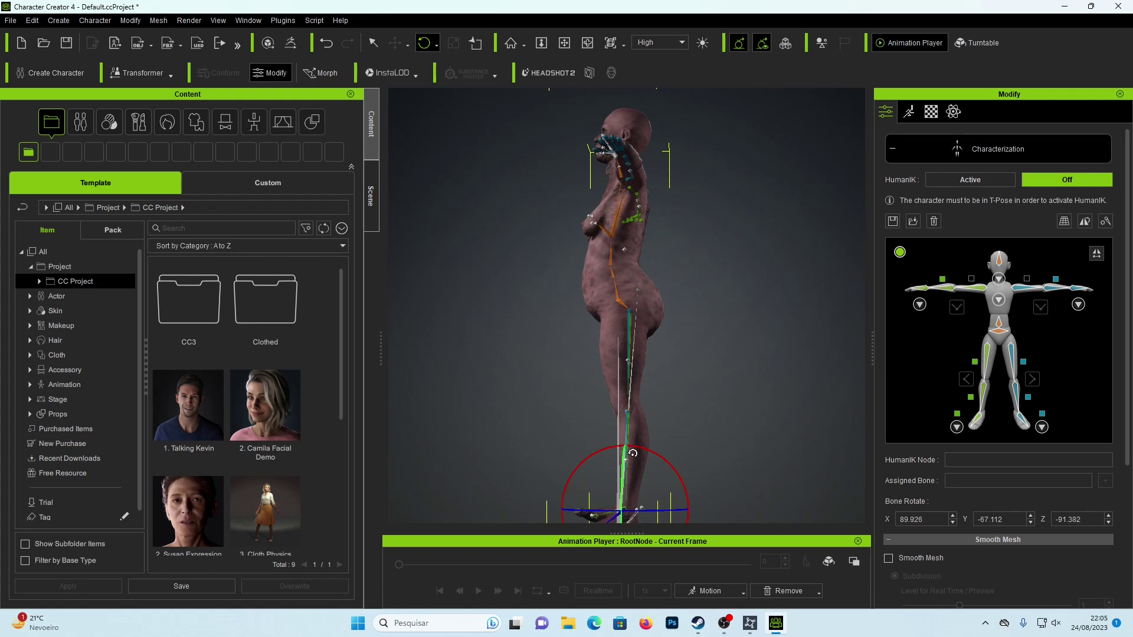
Step: Rotate the right foot bone to match the left foot, to about X -90.1, Y 67.0, Z 91.3
click(564, 42)
drag(519, 289, 500, 181)
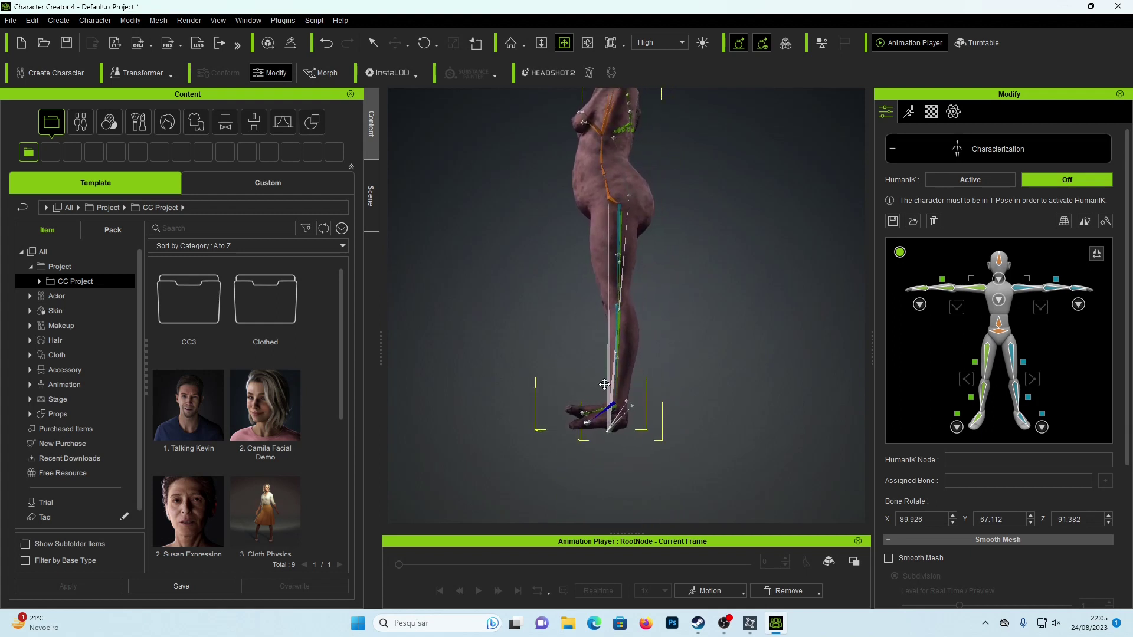
click(587, 43)
drag(696, 334, 667, 371)
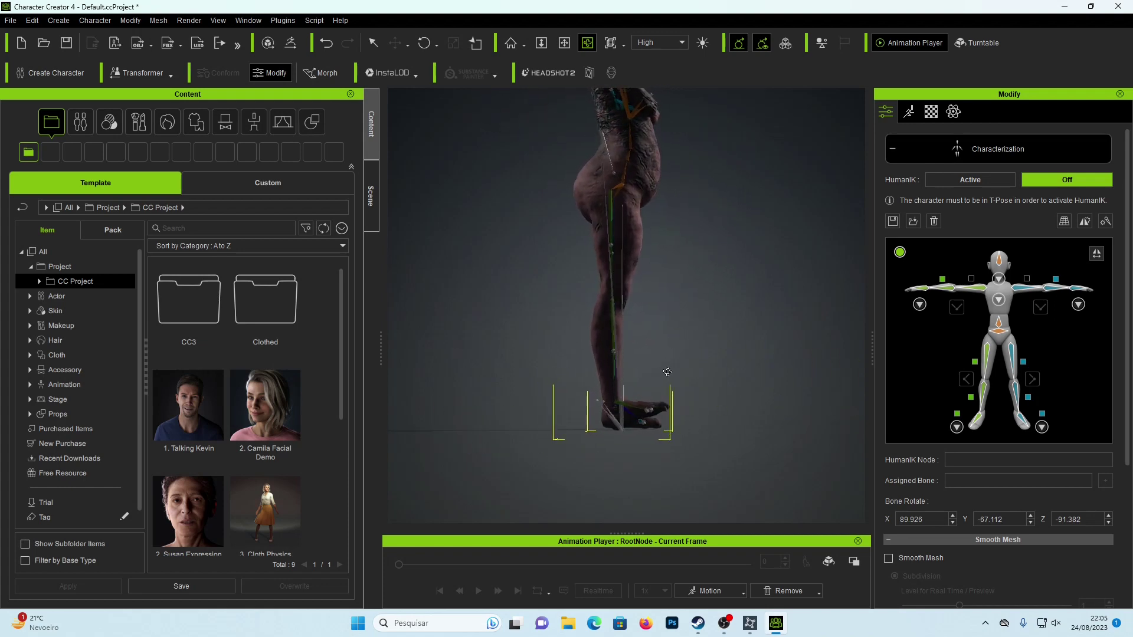
click(373, 43)
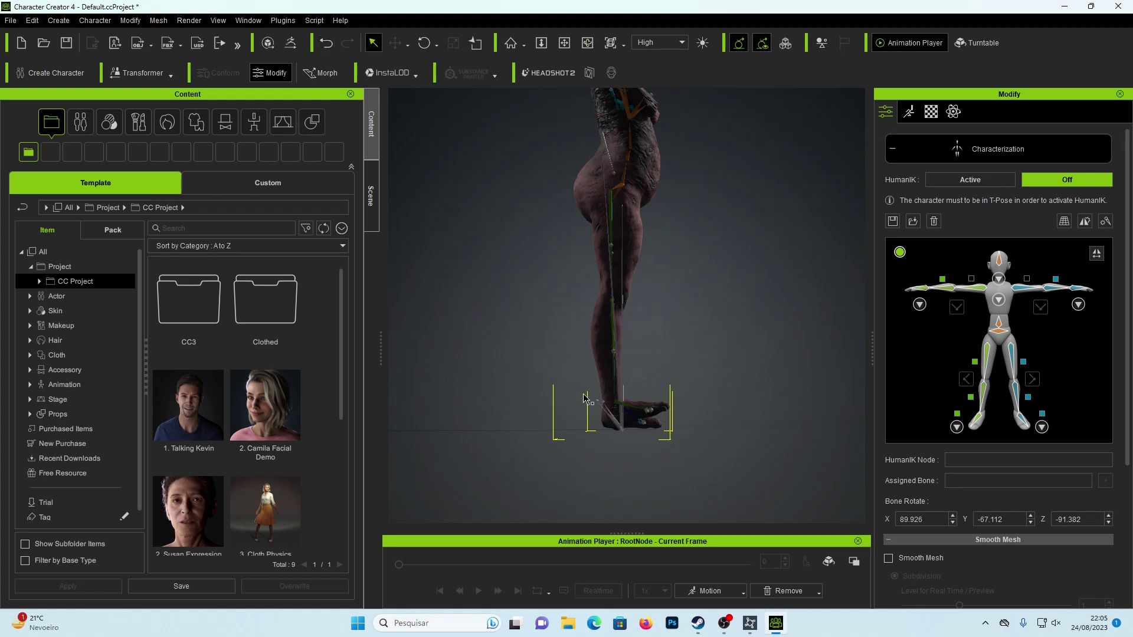
click(627, 412)
click(424, 42)
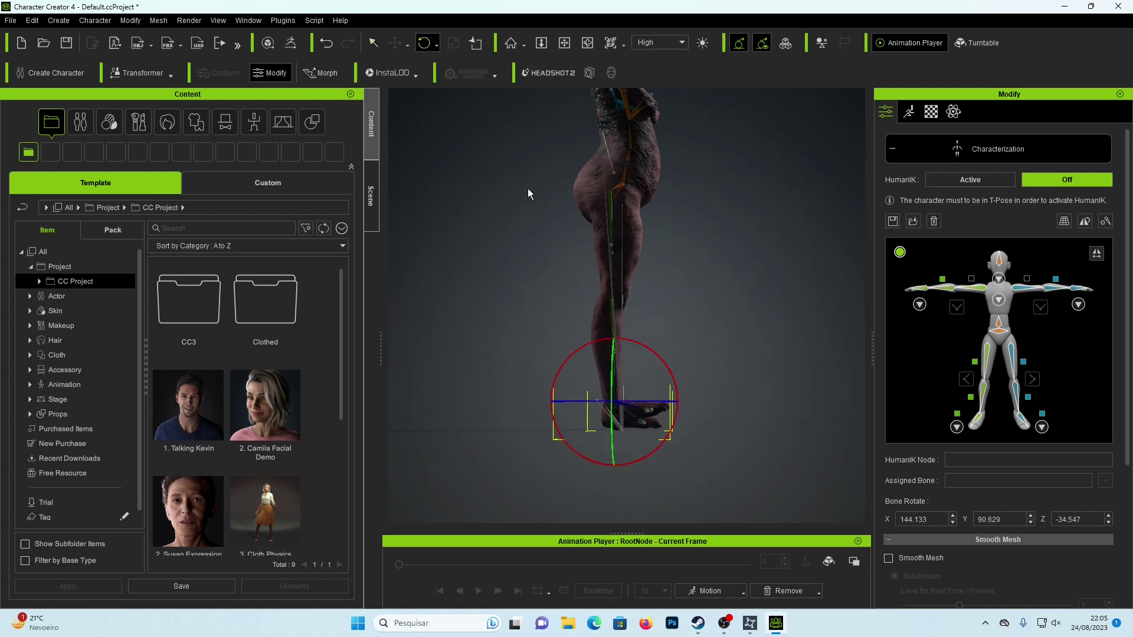
drag(671, 374, 671, 386)
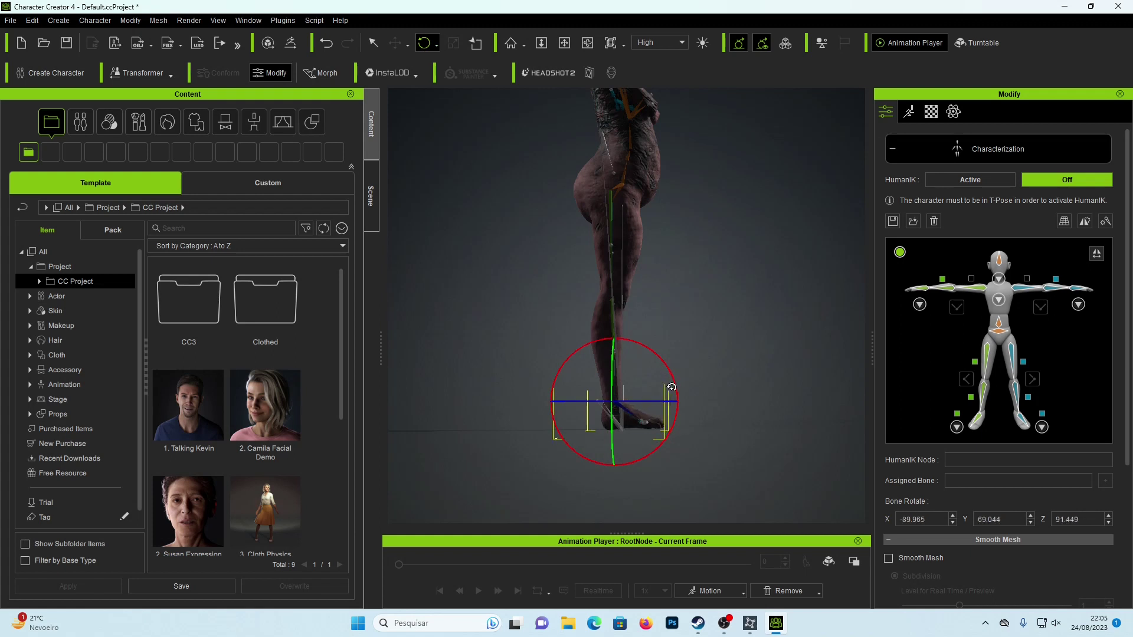
drag(675, 385, 673, 381)
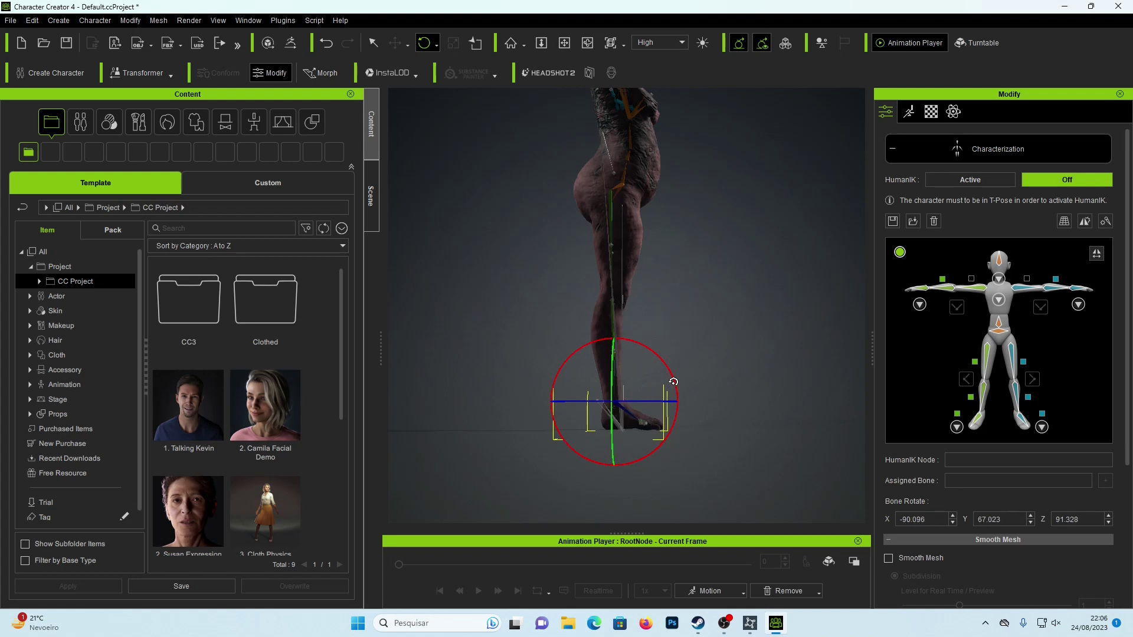
Step: Examine both feet from the front, then check the bone assignments of the left arm and left hand
click(563, 46)
middle_drag(720, 253, 689, 255)
click(587, 42)
drag(738, 354, 815, 374)
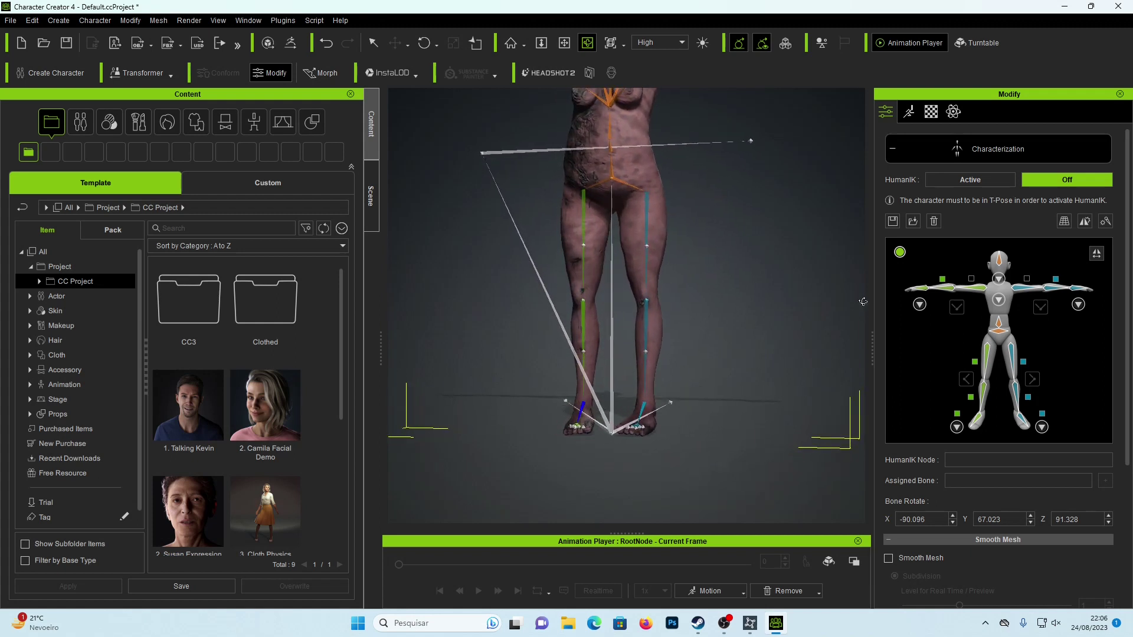
click(1034, 294)
click(1052, 291)
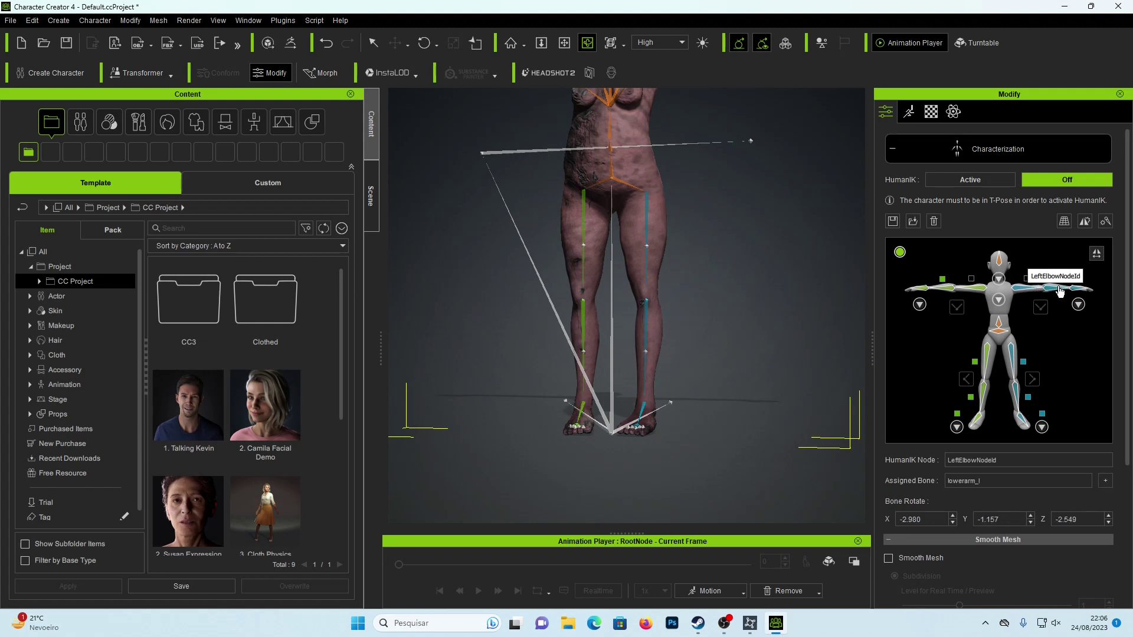
click(1078, 305)
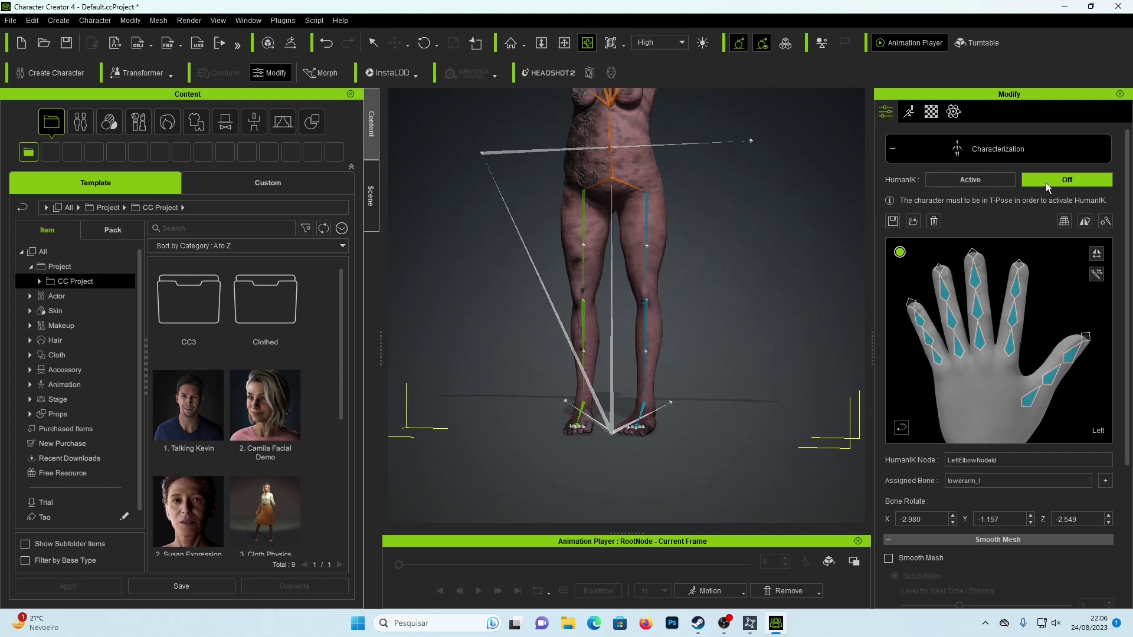
Step: Set HumanIK back to Active, leave the Characterization settings and deselect the character
click(960, 183)
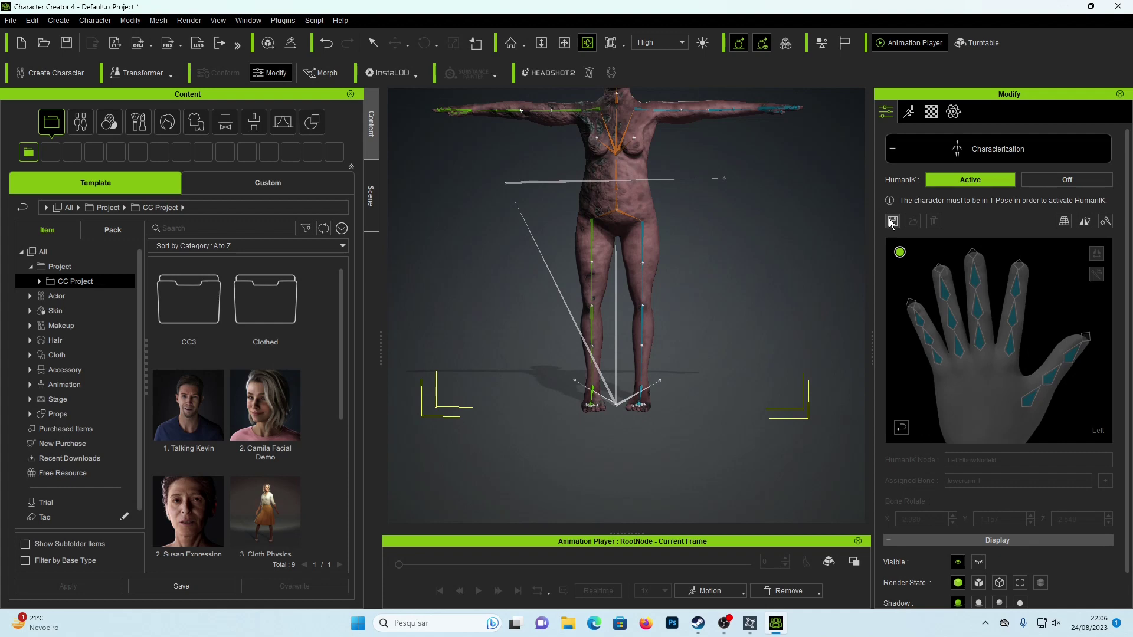
click(889, 148)
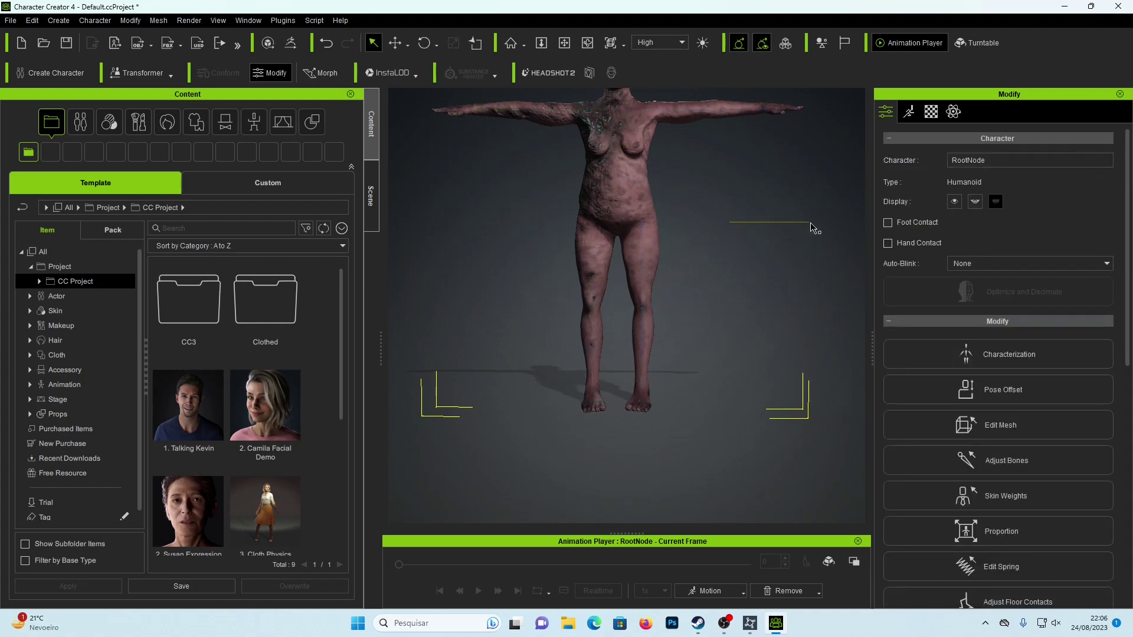
drag(811, 224, 810, 224)
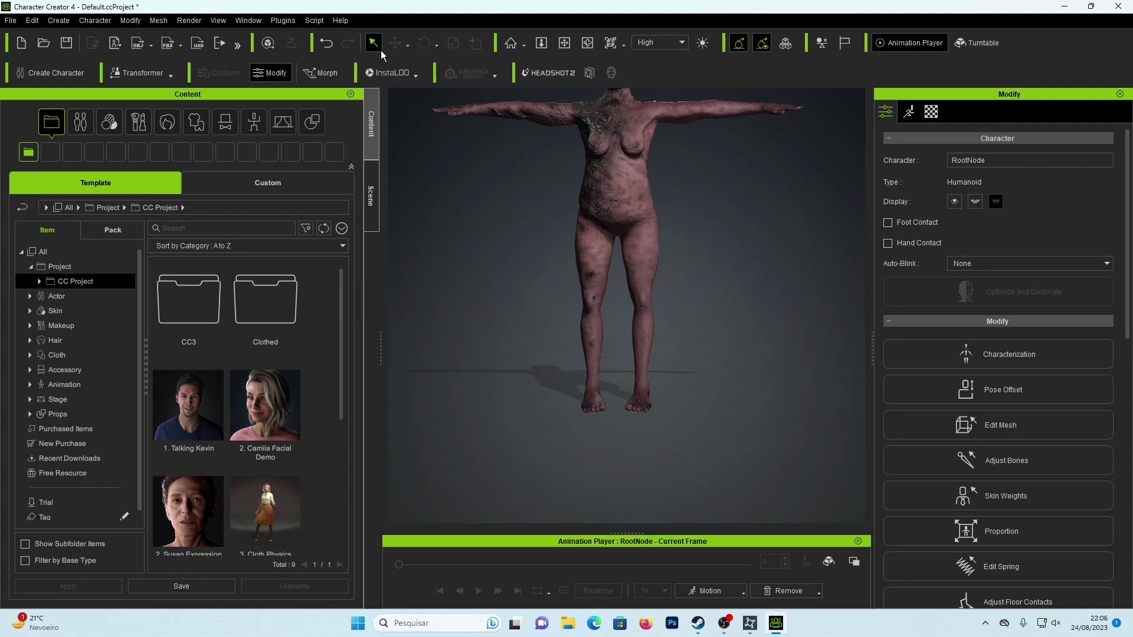
Step: Fit the whole character in view, apply the female Idle01_F motion and play it to check the deformation
click(563, 46)
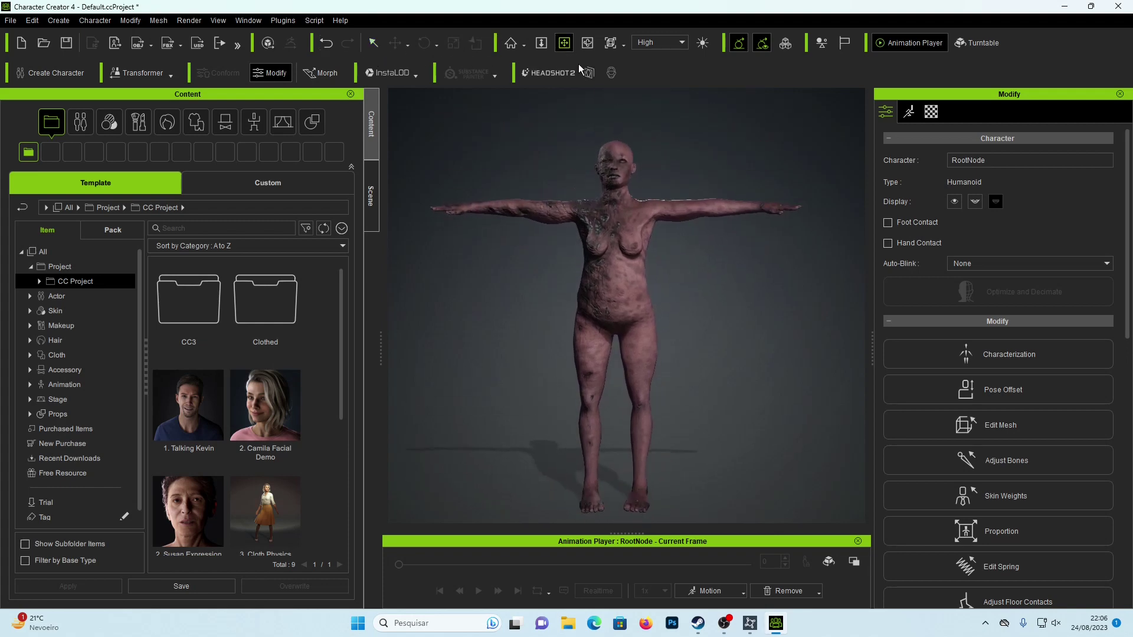
click(583, 44)
drag(679, 277, 733, 294)
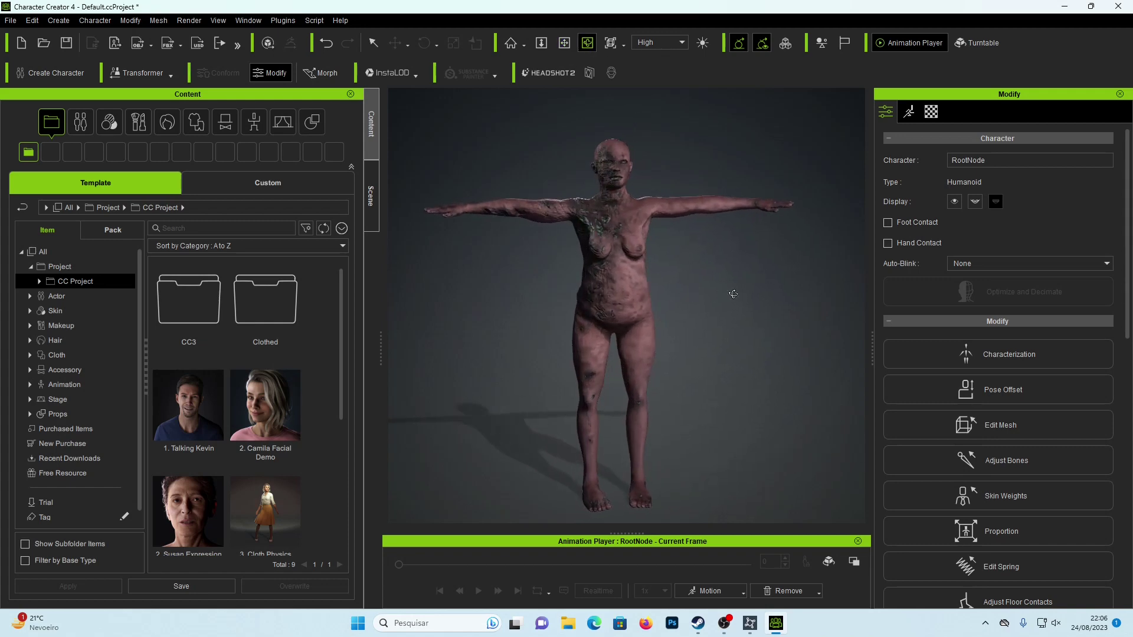
click(721, 590)
mouse_move(748, 402)
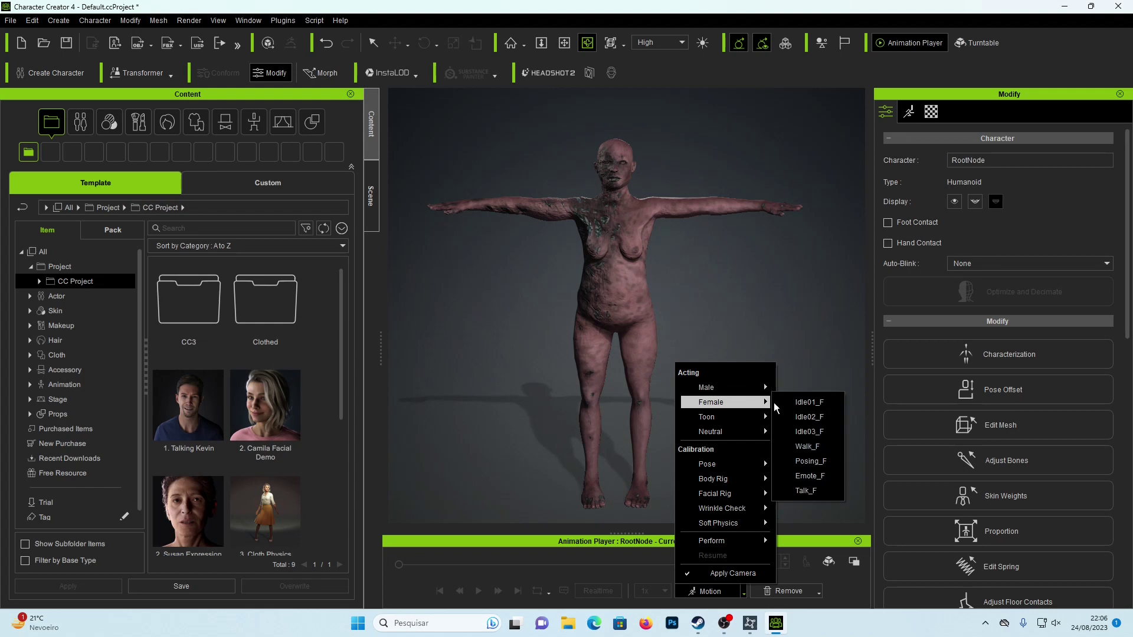
click(786, 402)
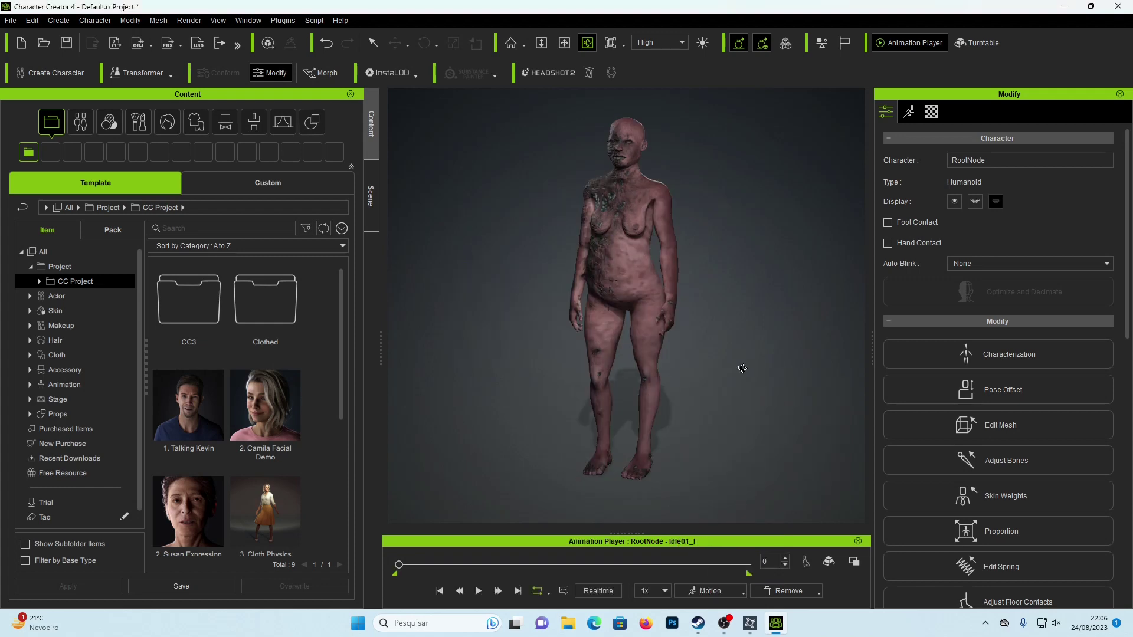
click(478, 590)
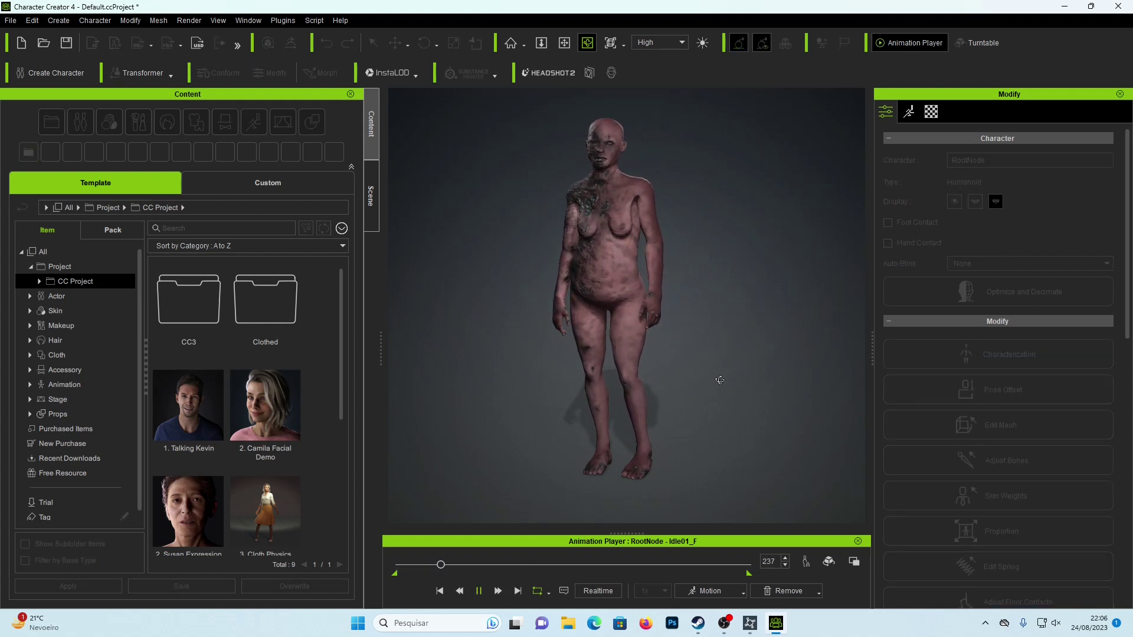
mouse_move(660, 378)
right_down()
mouse_move(401, 380)
mouse_move(707, 380)
mouse_move(766, 354)
mouse_move(551, 357)
mouse_move(824, 354)
mouse_move(605, 358)
mouse_move(781, 344)
mouse_move(693, 342)
mouse_move(749, 354)
mouse_move(652, 350)
mouse_move(773, 348)
mouse_move(657, 366)
right_up()
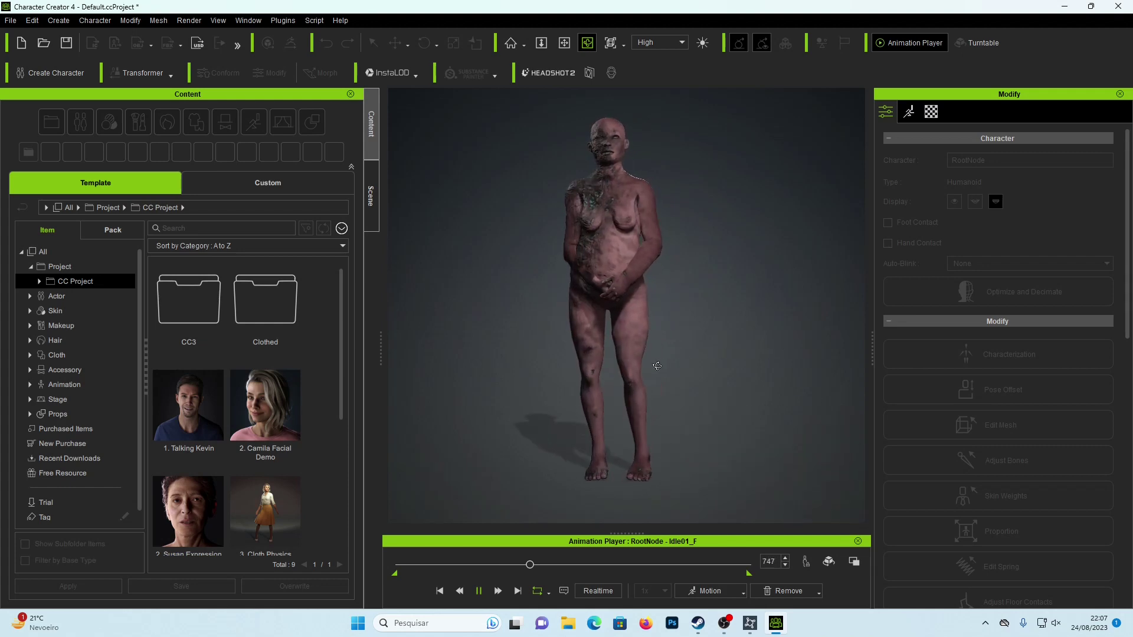
Step: Apply the female Idle02_F motion and play it, examining the character from the side and from behind
click(743, 592)
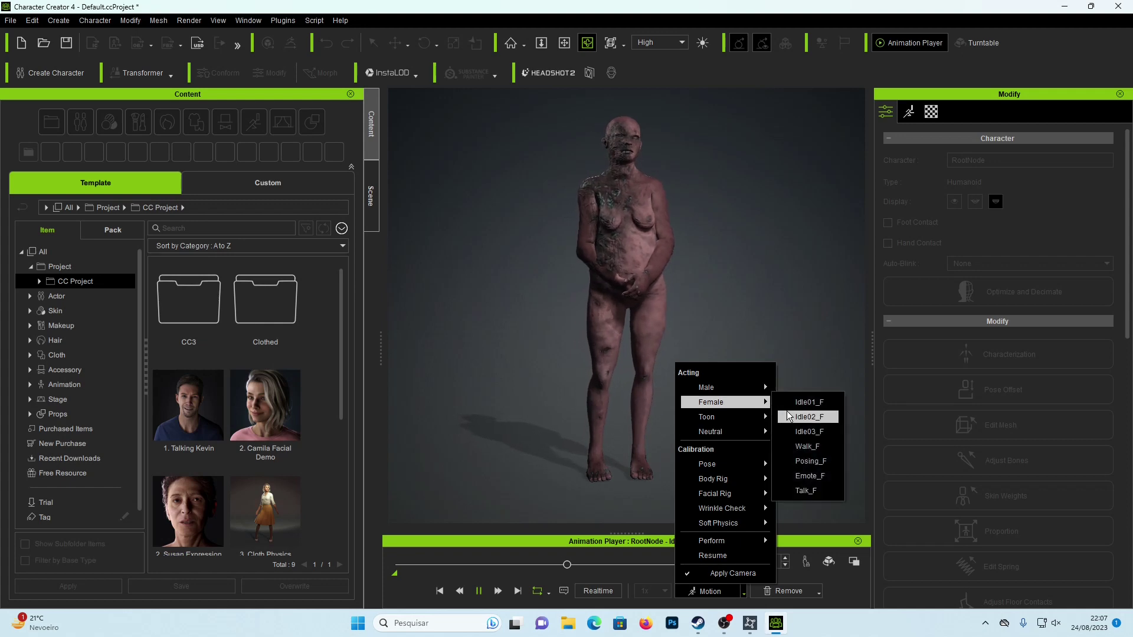
click(787, 415)
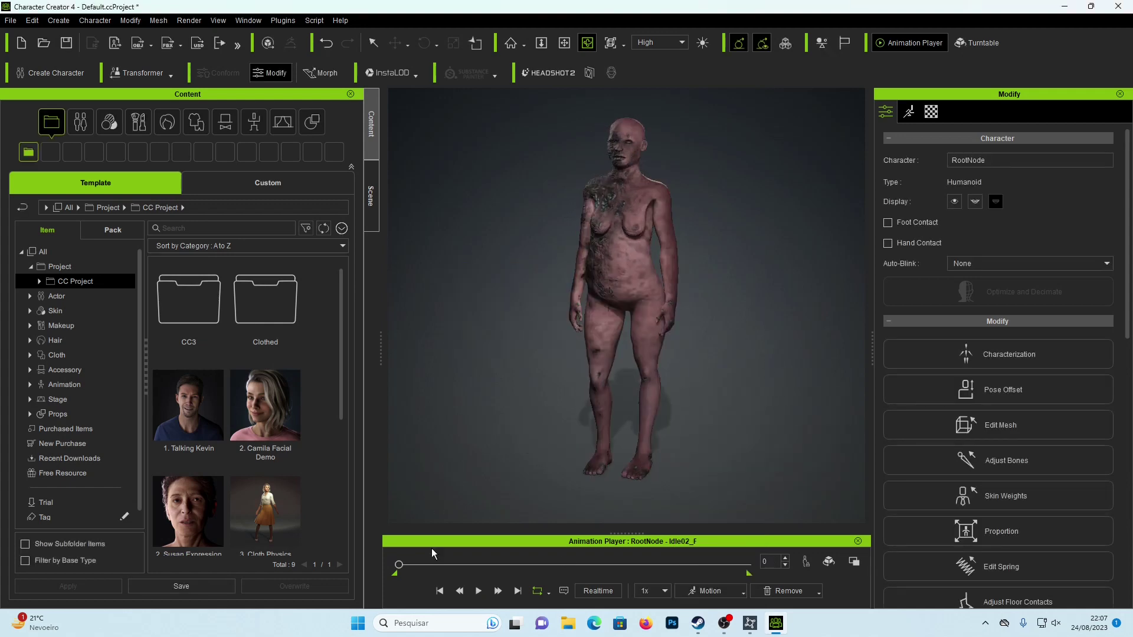
click(478, 590)
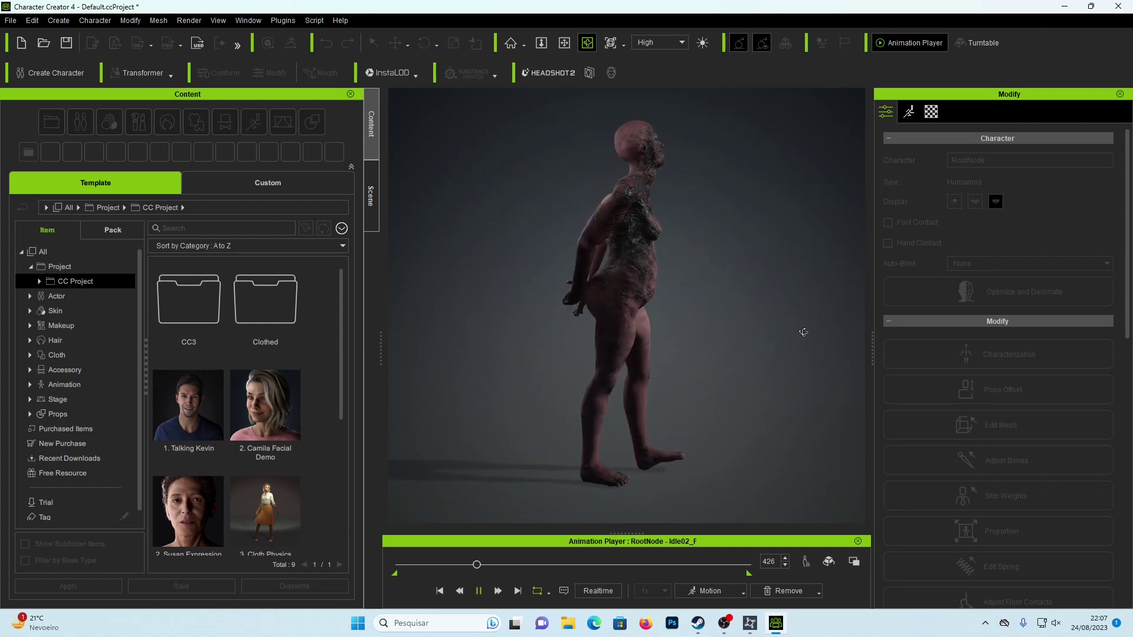
right_drag(800, 328, 500, 255)
right_drag(695, 247, 719, 251)
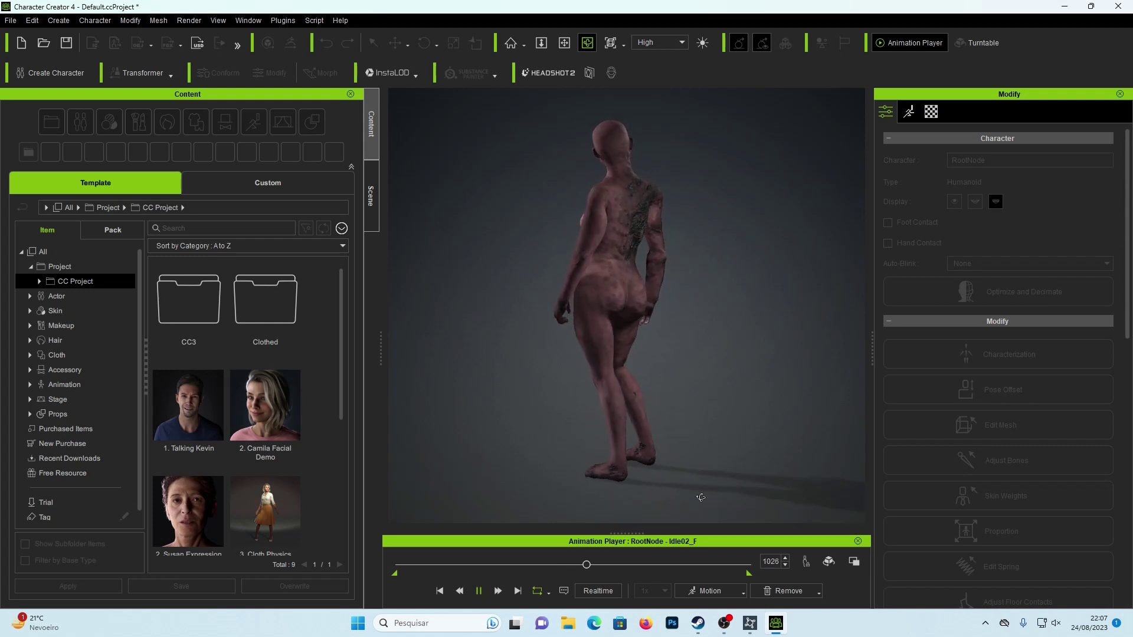
Step: Apply the female Walk_F motion and play it, examining the walk from all around the character
click(725, 592)
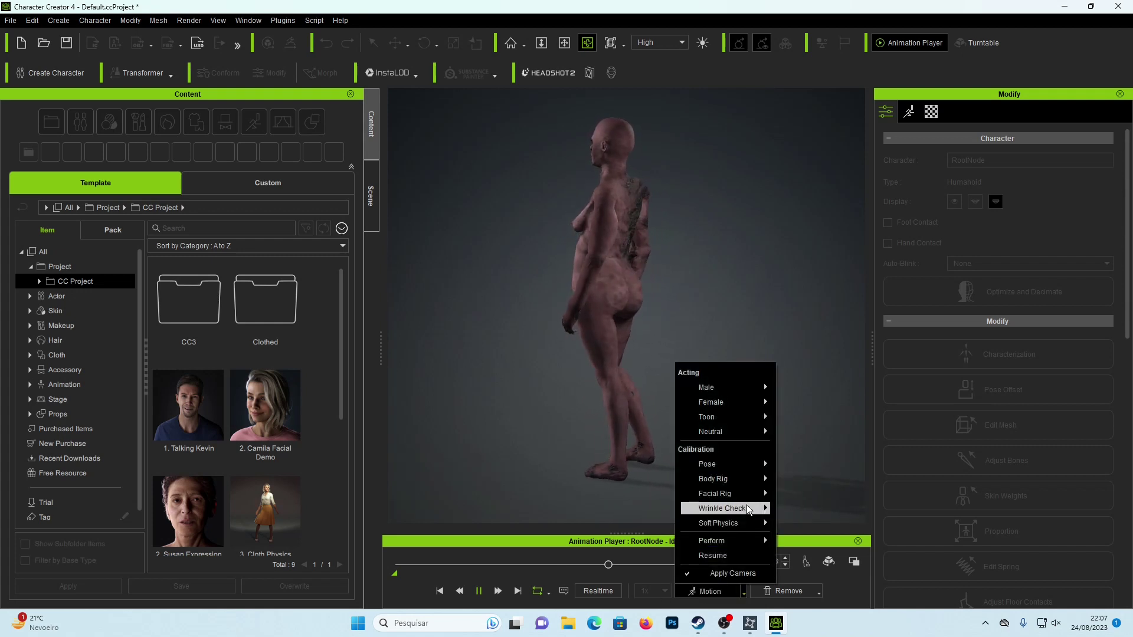
mouse_move(763, 401)
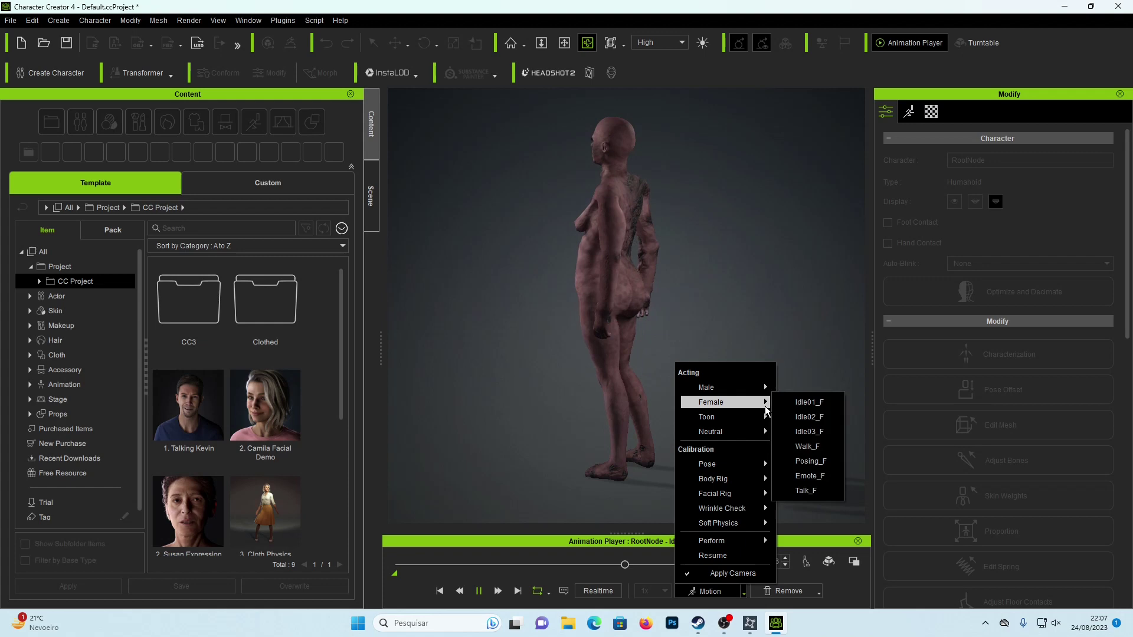
click(790, 446)
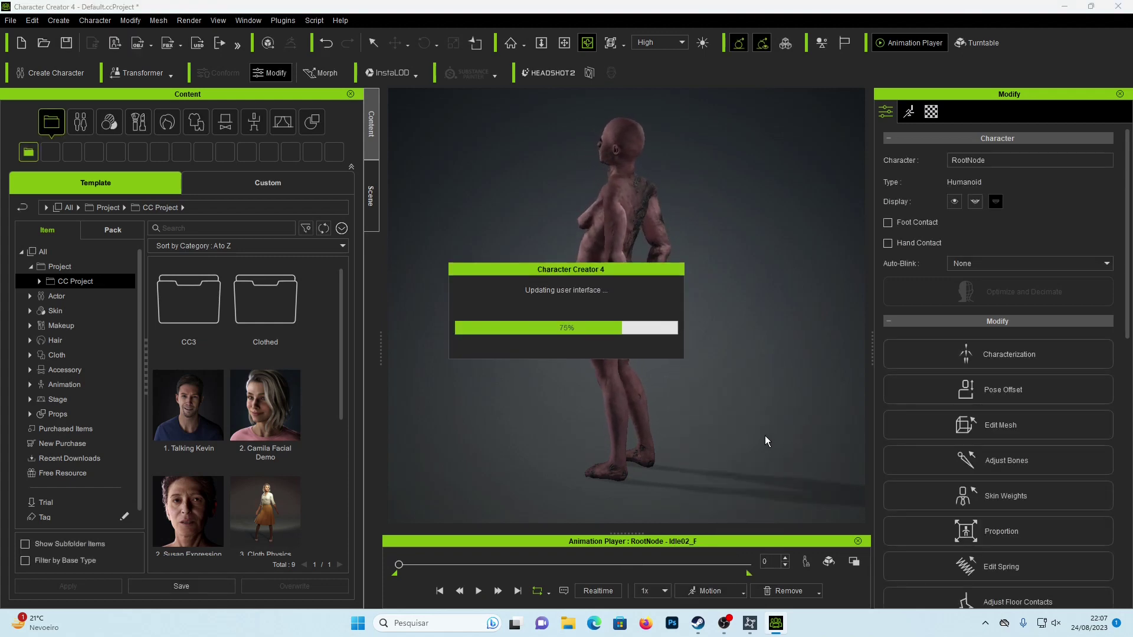
click(478, 591)
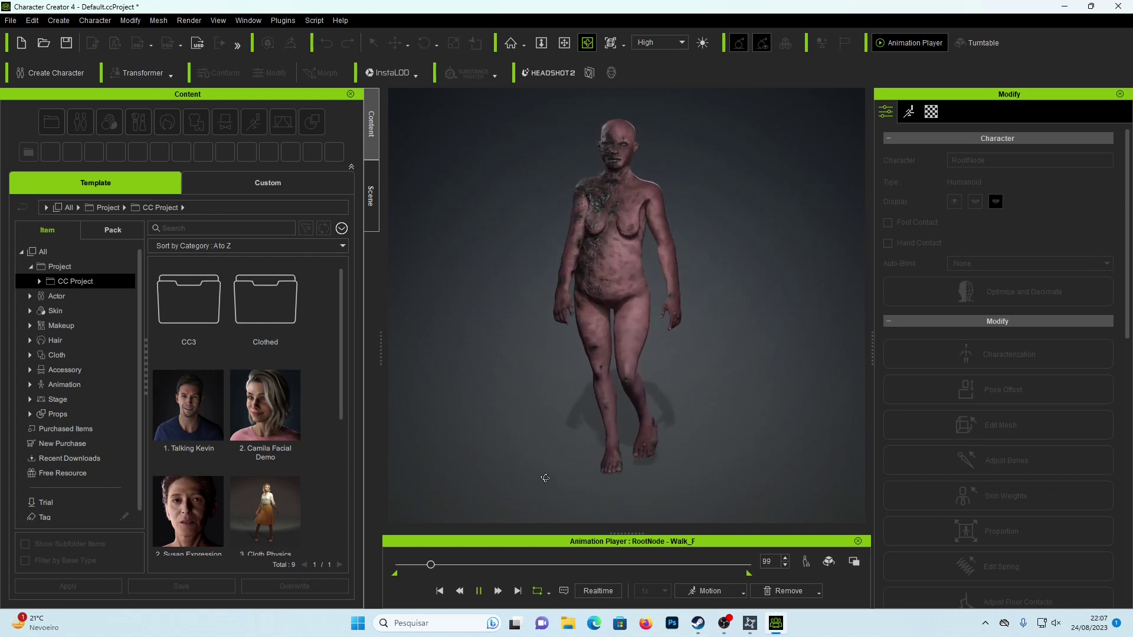
right_drag(550, 477, 744, 417)
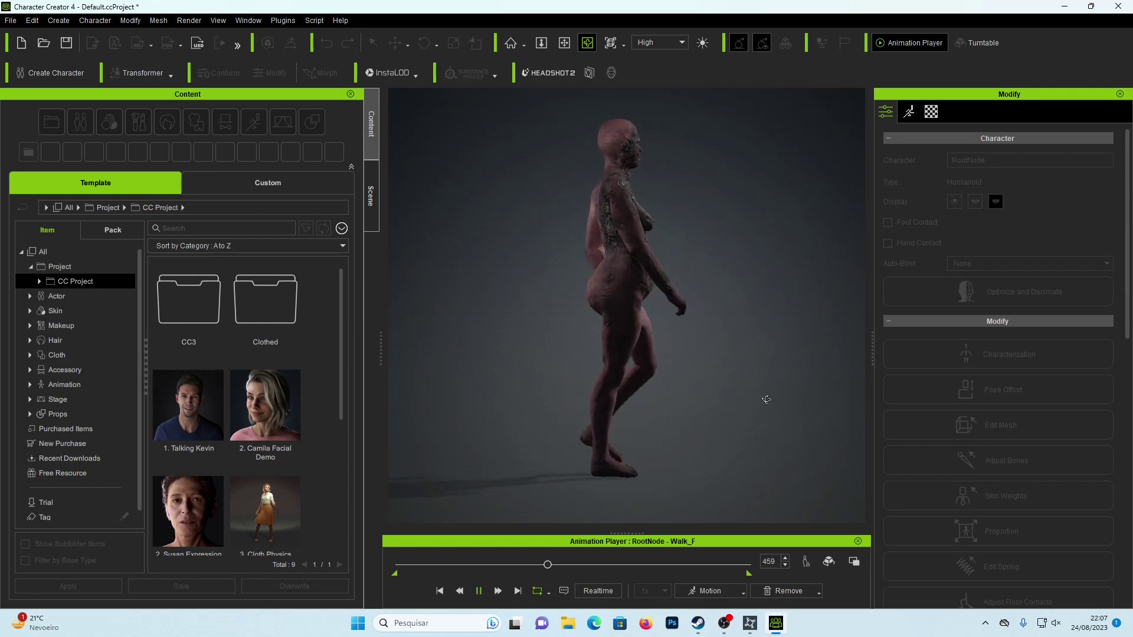
right_drag(554, 379, 763, 377)
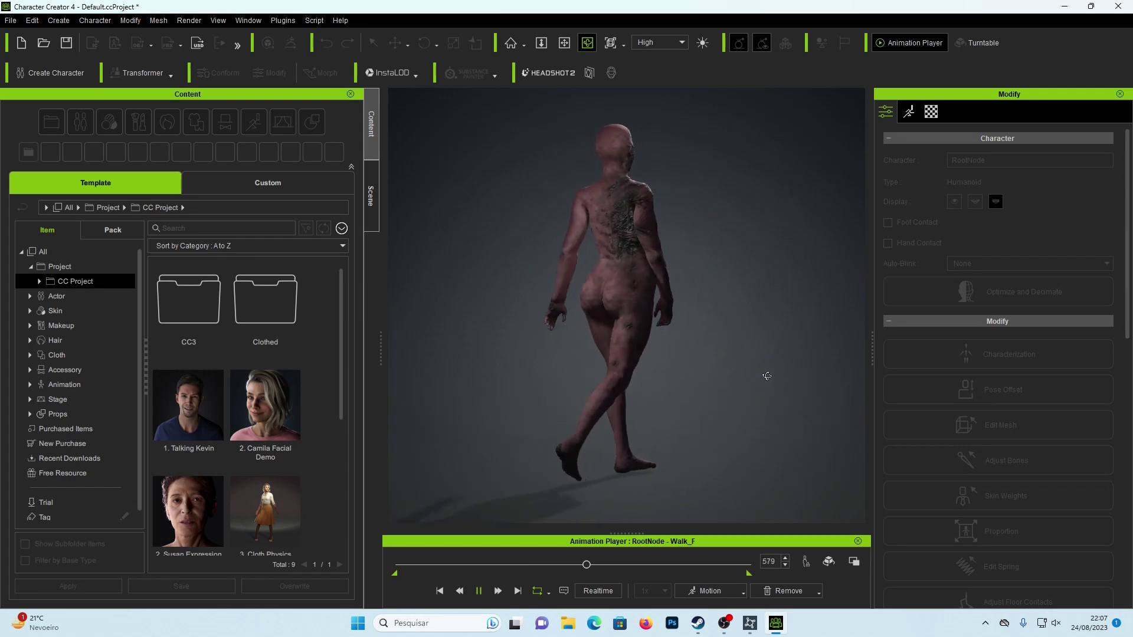
right_drag(506, 321, 720, 358)
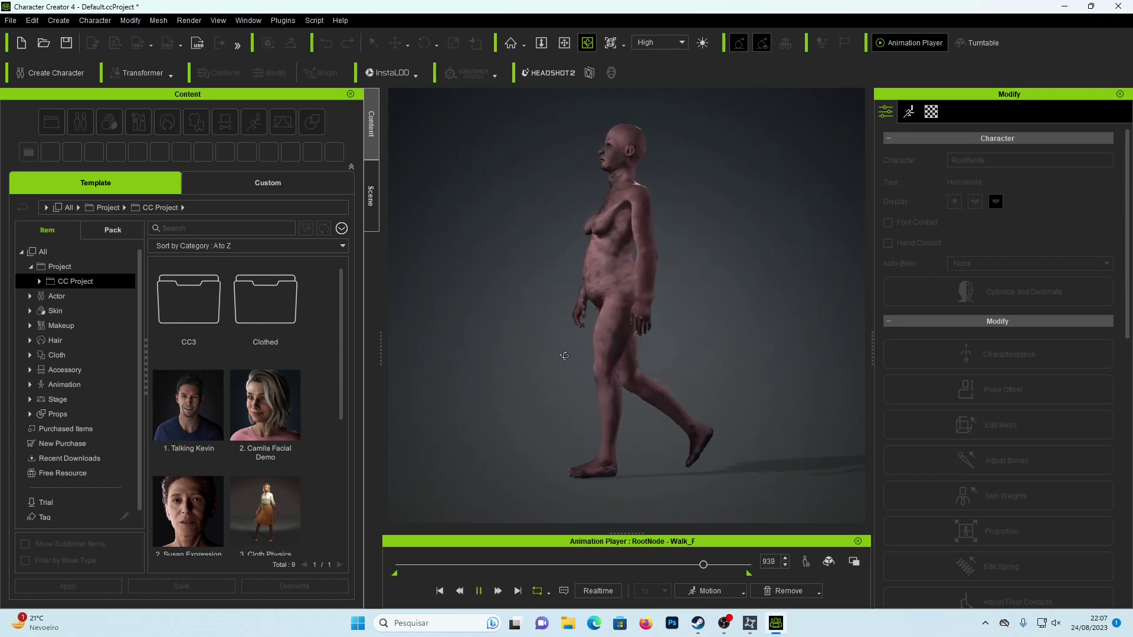
right_drag(565, 356, 646, 349)
right_drag(537, 355, 664, 361)
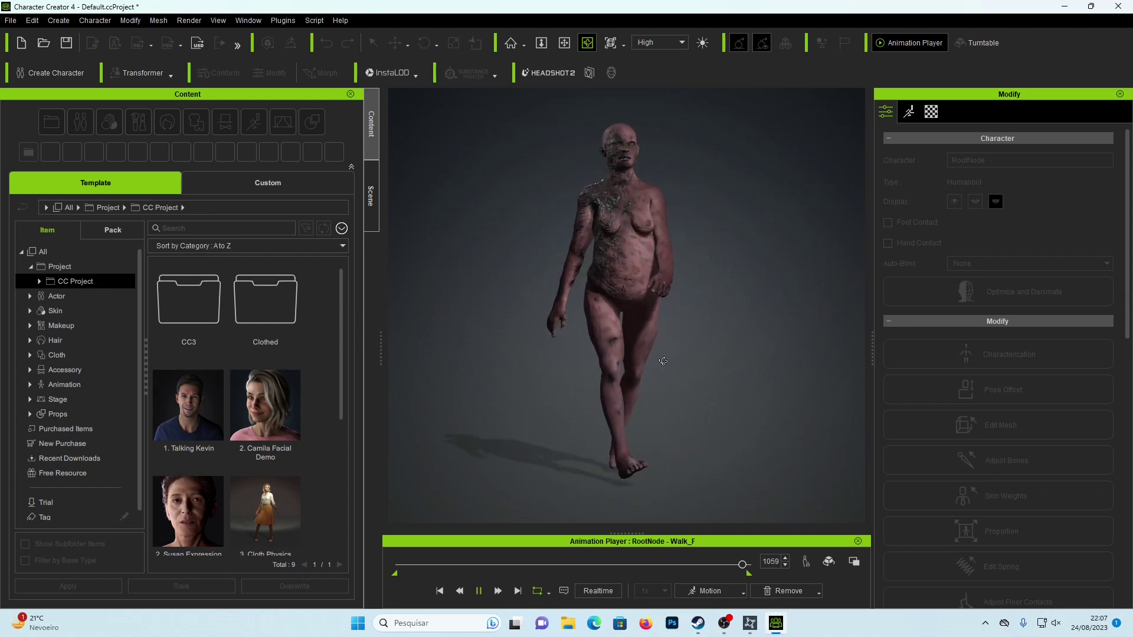
Step: Play the Full Body motion to check the rig, then stop it and return to frame 0
click(478, 590)
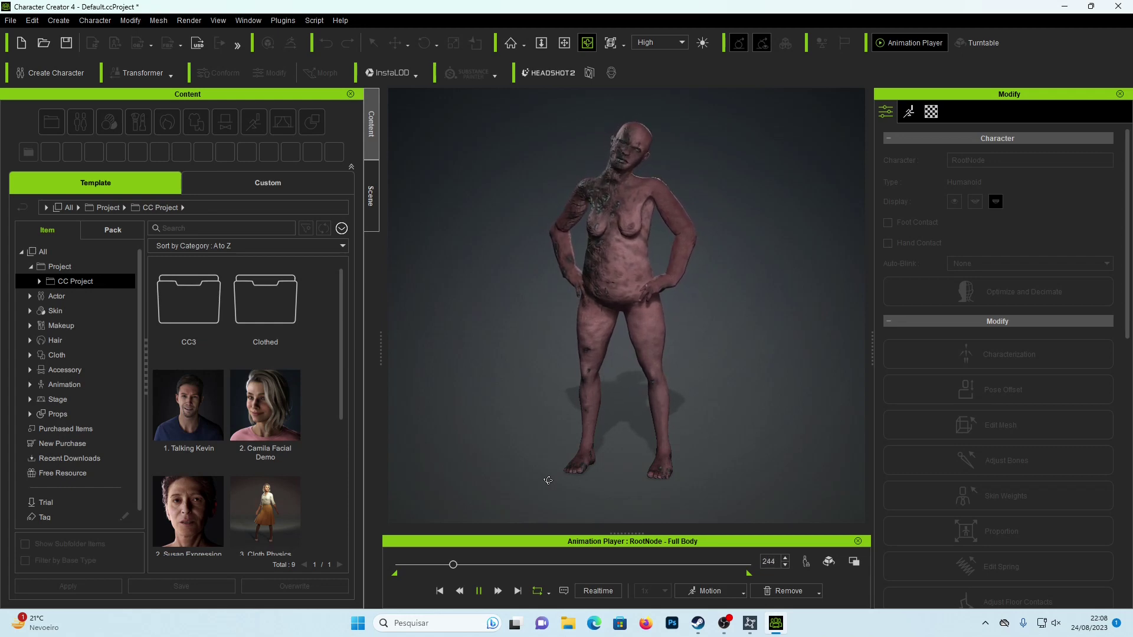
right_drag(520, 390, 554, 408)
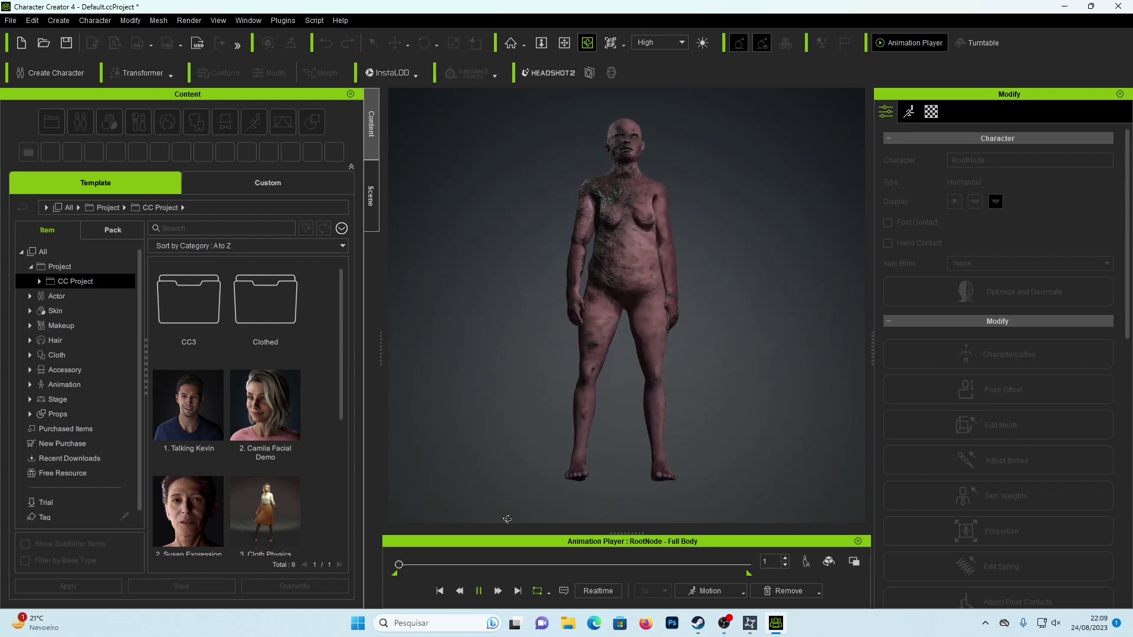
click(478, 591)
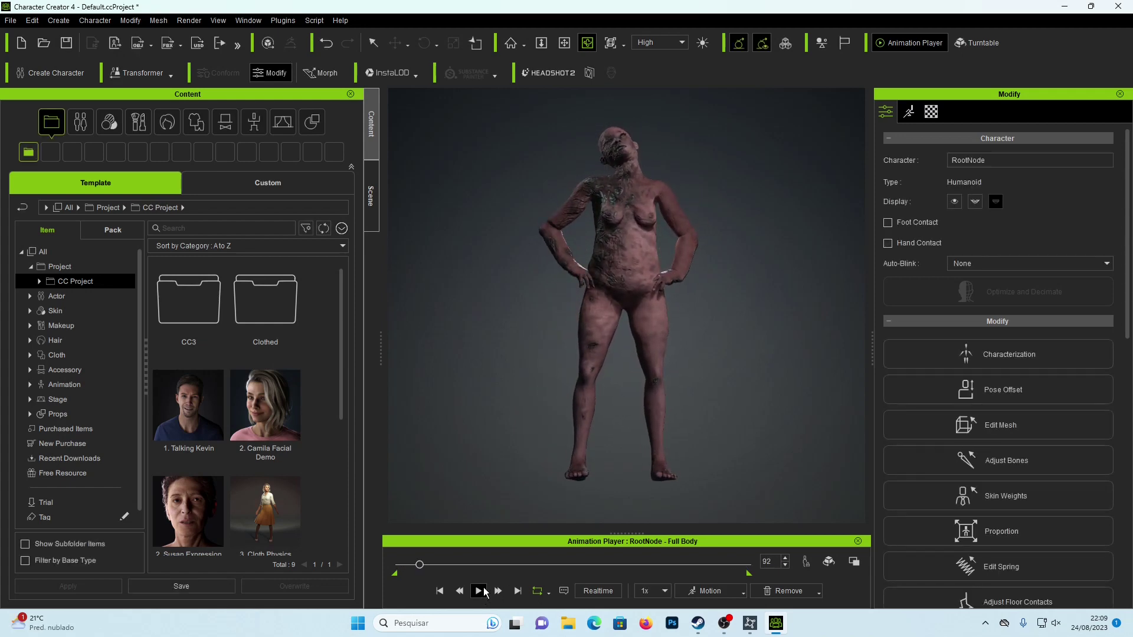
drag(419, 565, 398, 566)
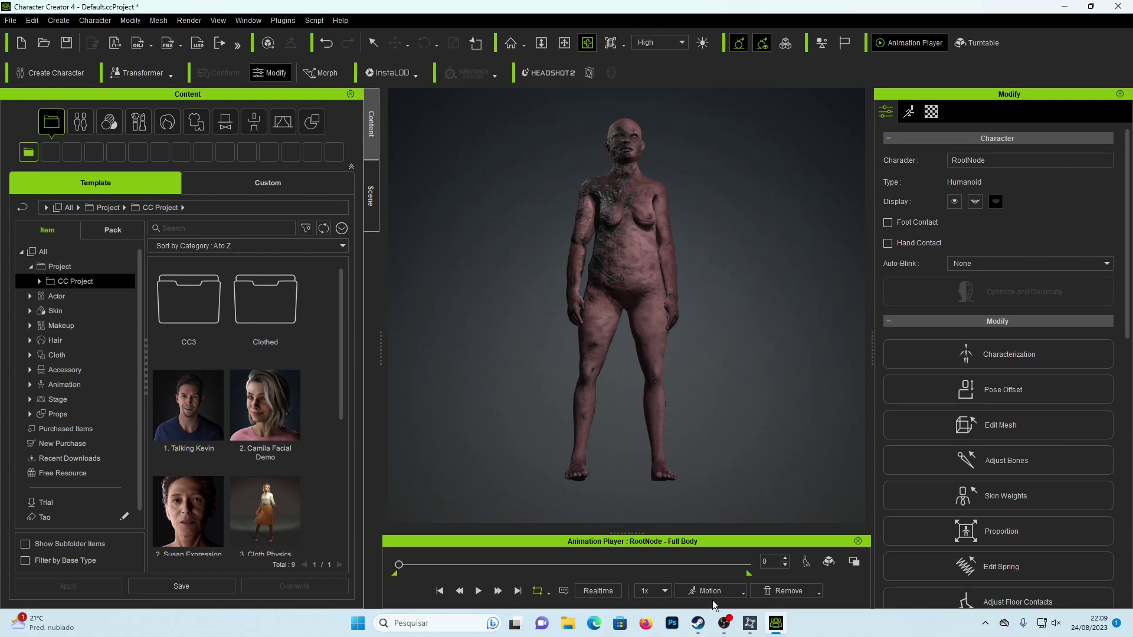
Step: Put the character back into a T-pose using the calibration poses
click(743, 592)
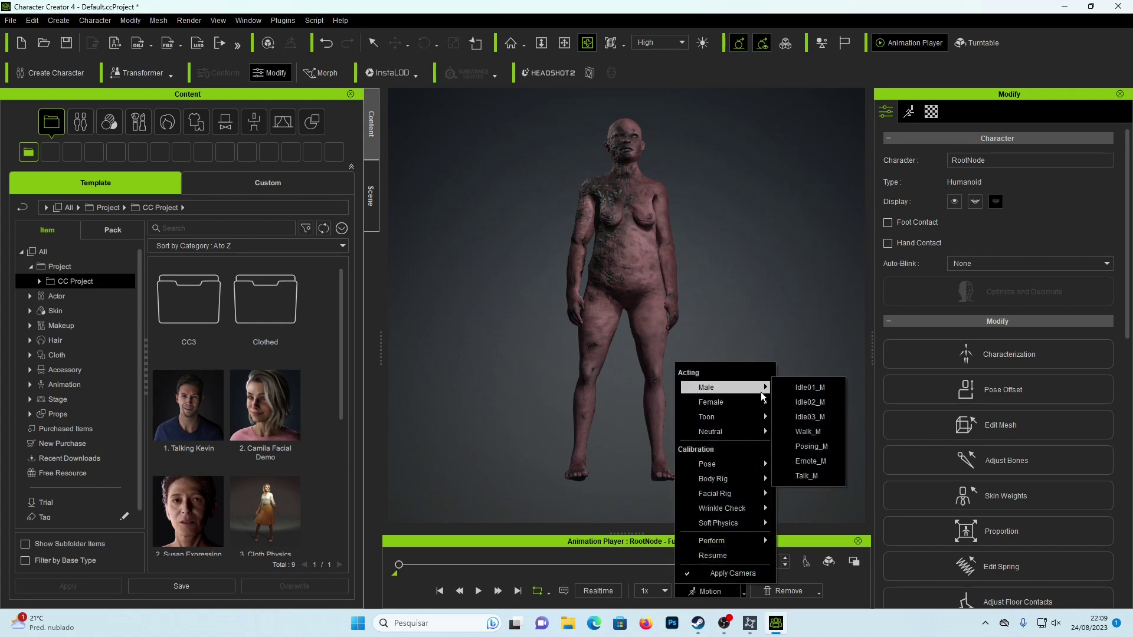
mouse_move(747, 466)
click(820, 463)
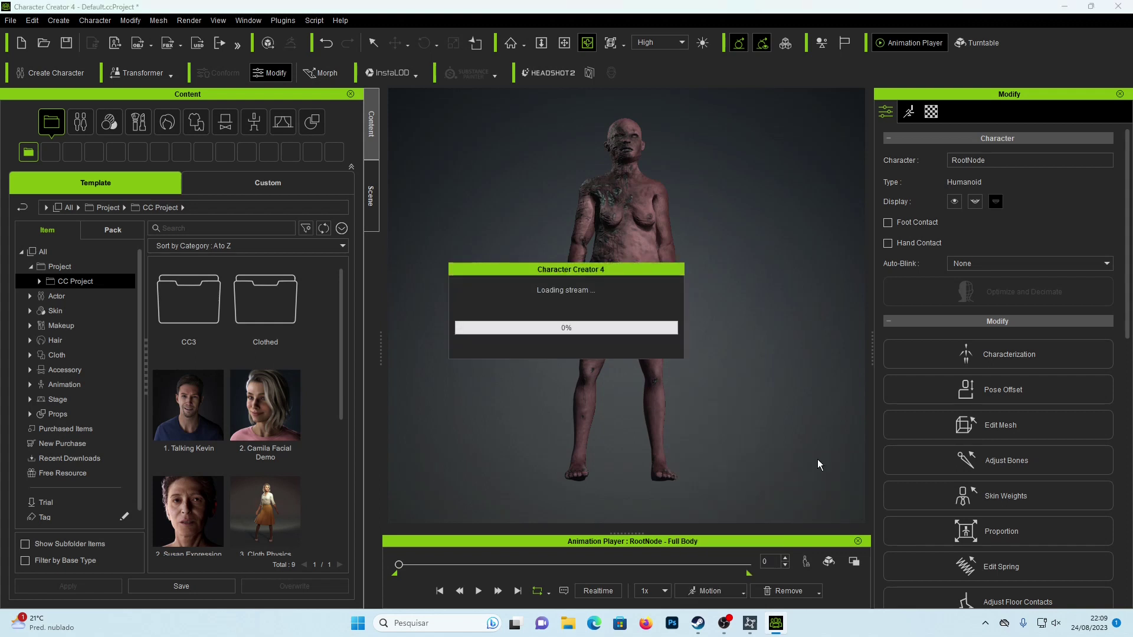
right_drag(748, 365, 811, 356)
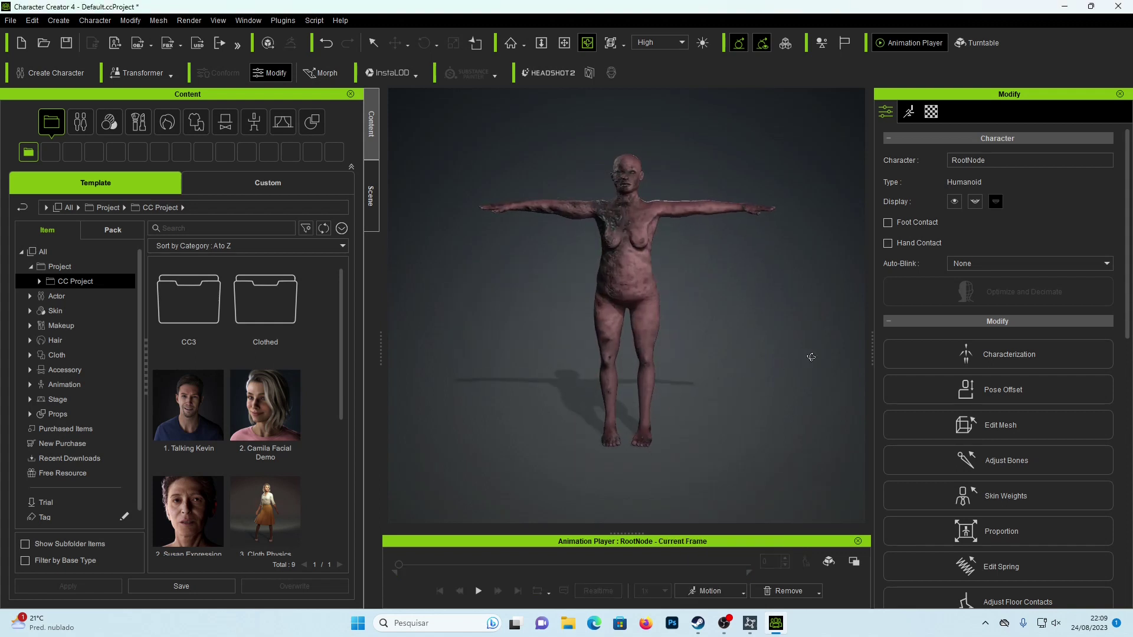
scroll(713, 252, up, 3)
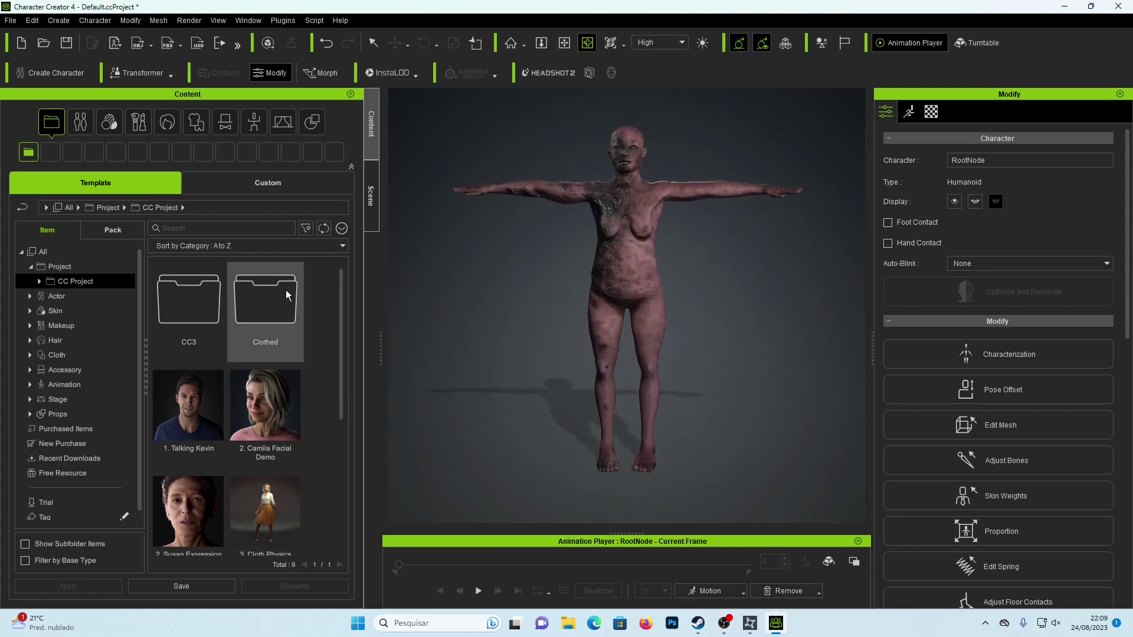
Step: Save the character as Zombie_Female_02 in the custom content folder Actor/Character/Zombie
click(261, 184)
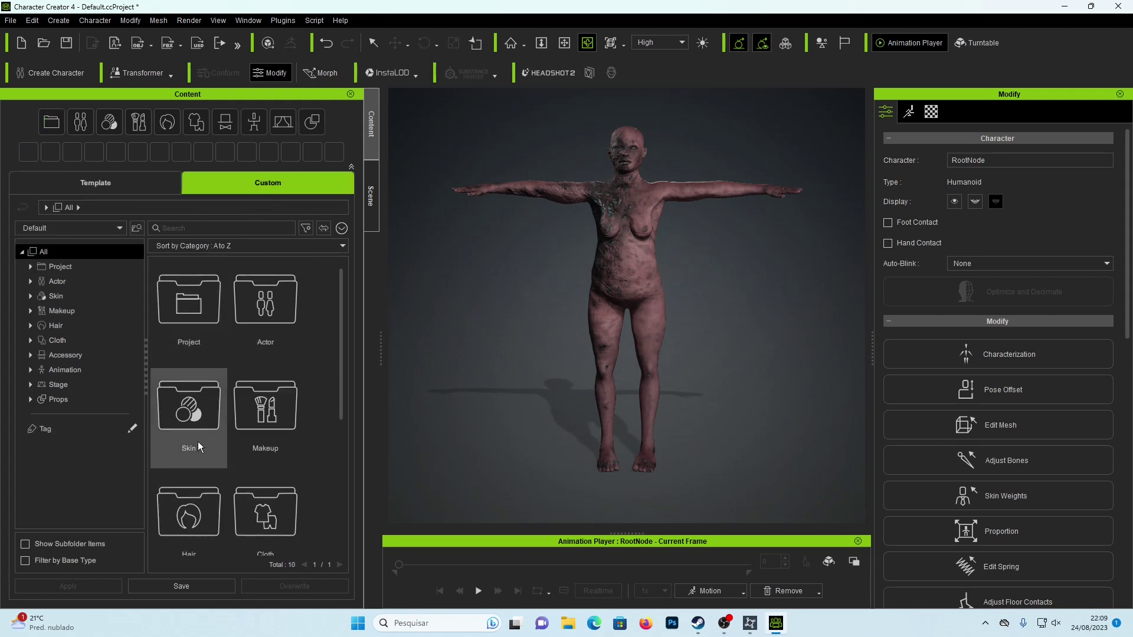
click(81, 130)
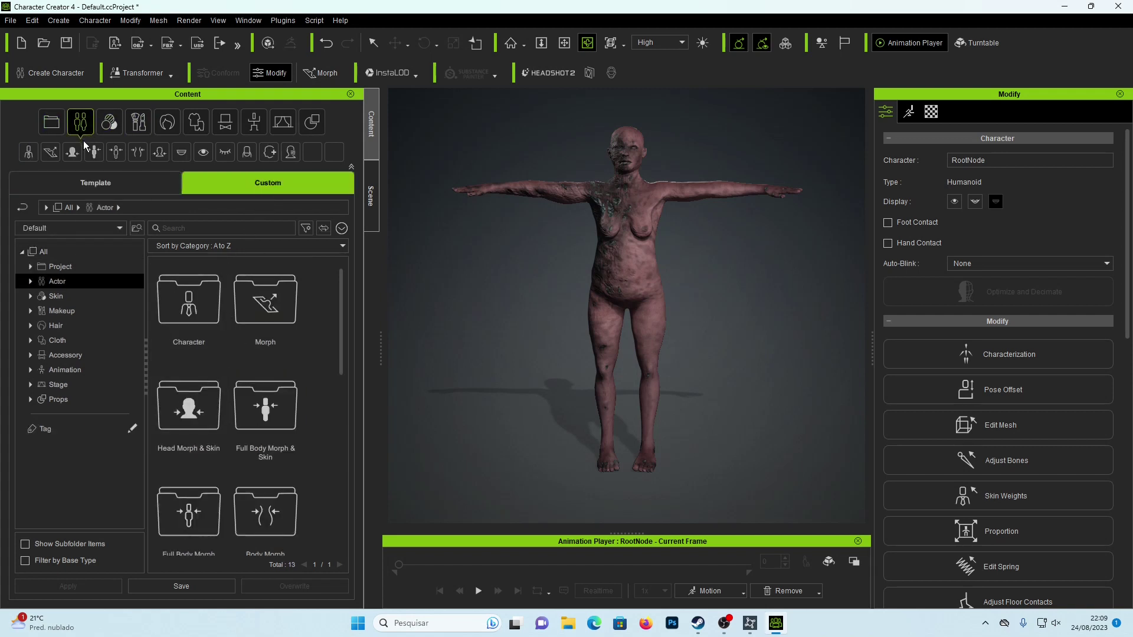
double_click(192, 303)
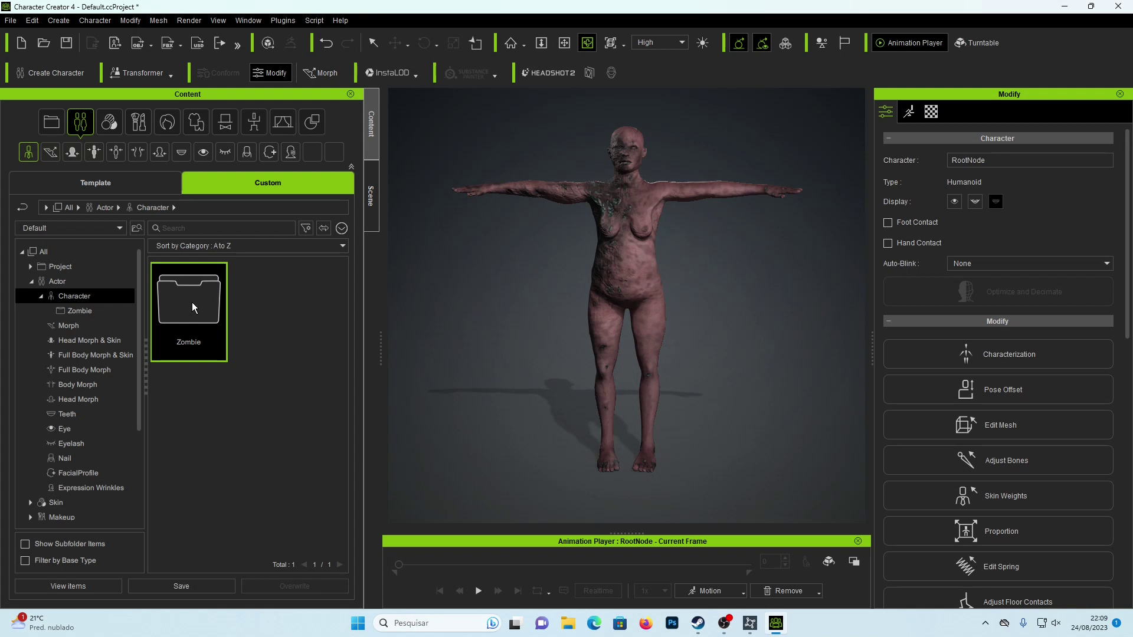
double_click(192, 302)
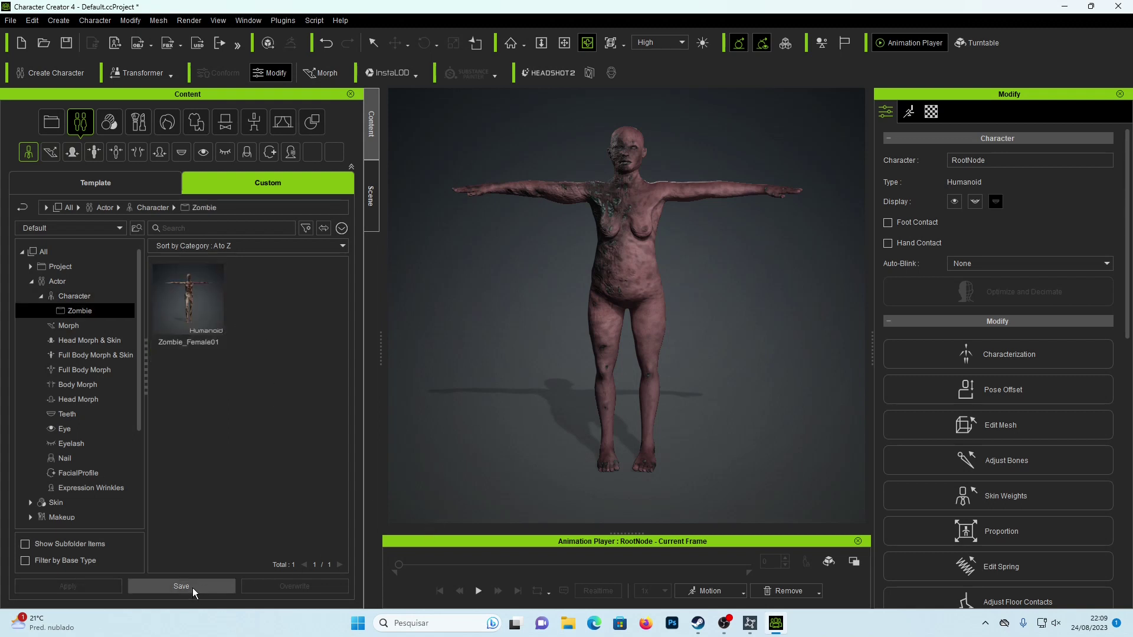
right_drag(735, 386, 704, 389)
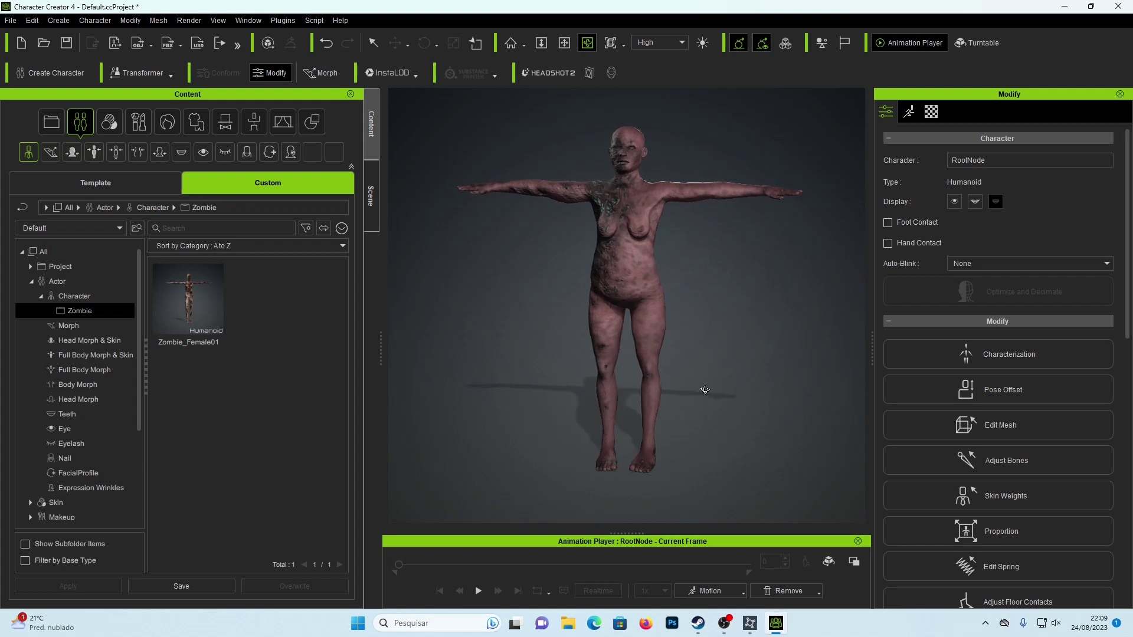
scroll(720, 373, down, 2)
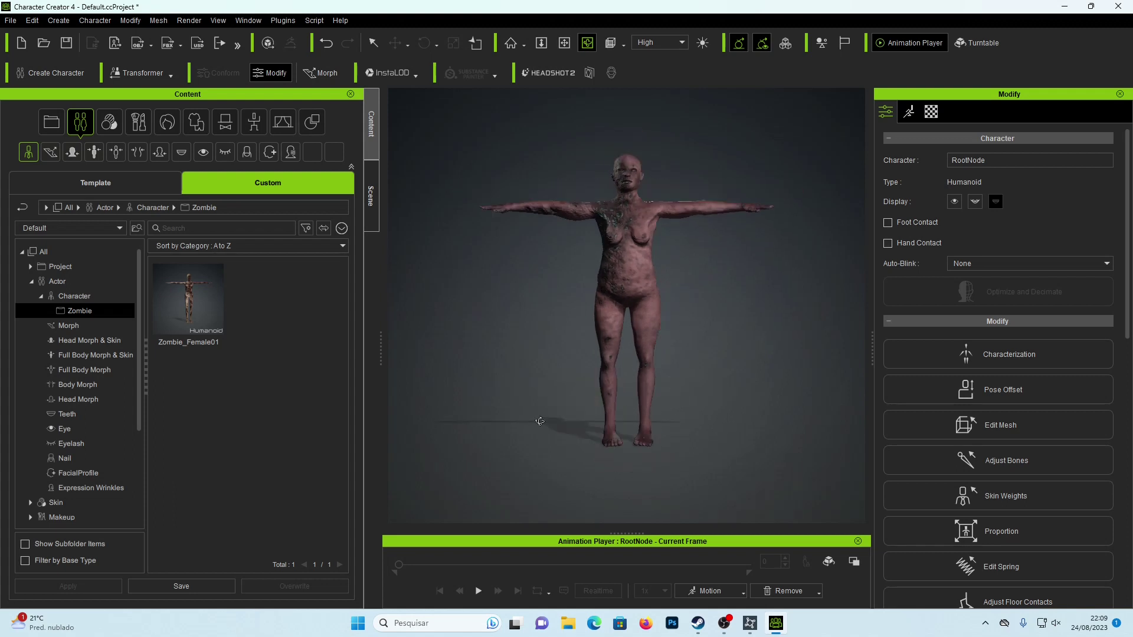
click(200, 585)
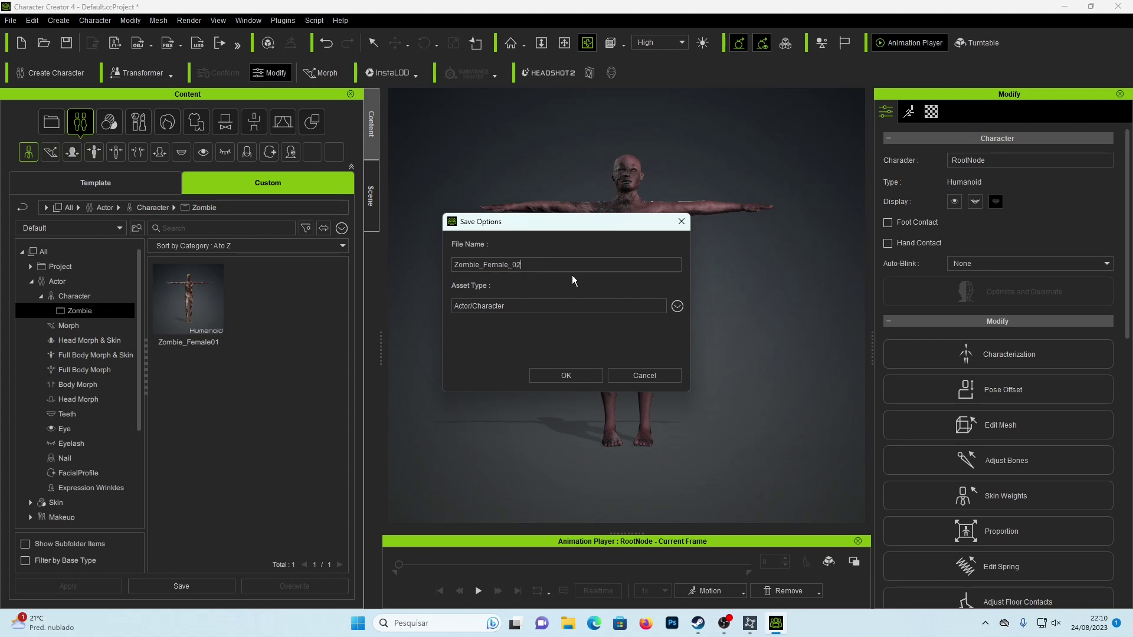
click(582, 375)
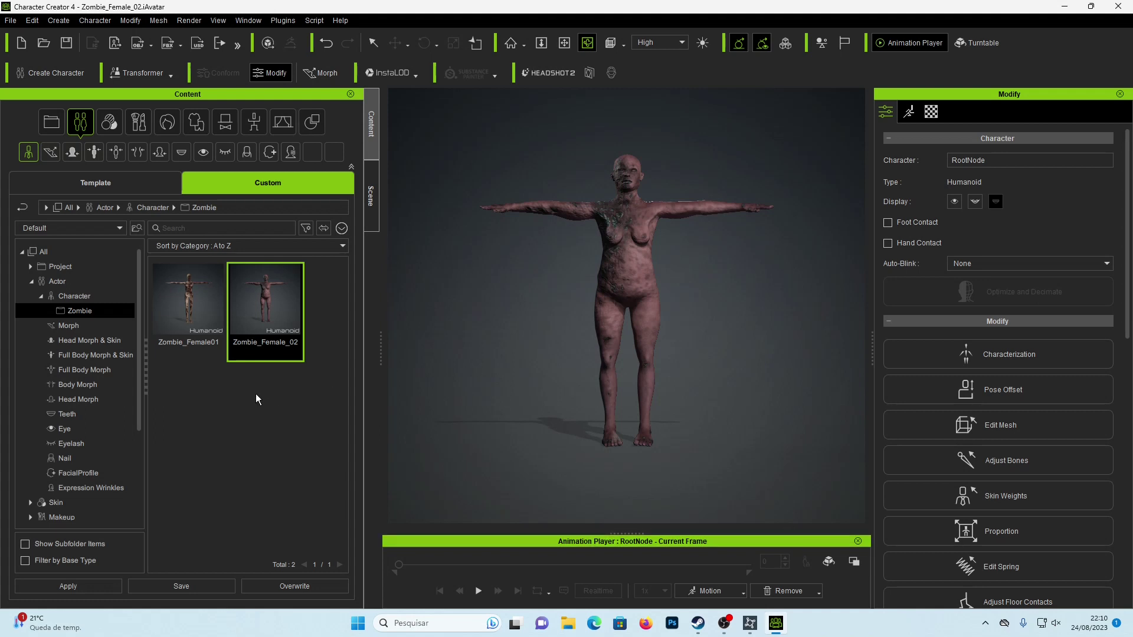
Step: Load Zombie_Female01 from the custom Zombie folder, replacing the current character with the Replace All option
double_click(205, 304)
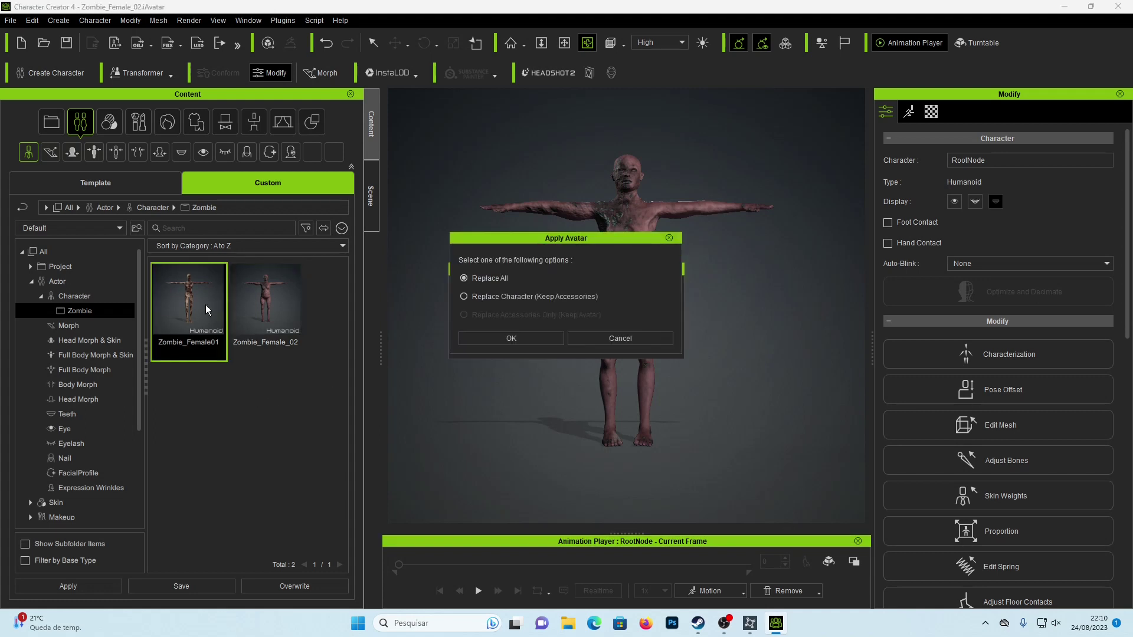
click(541, 339)
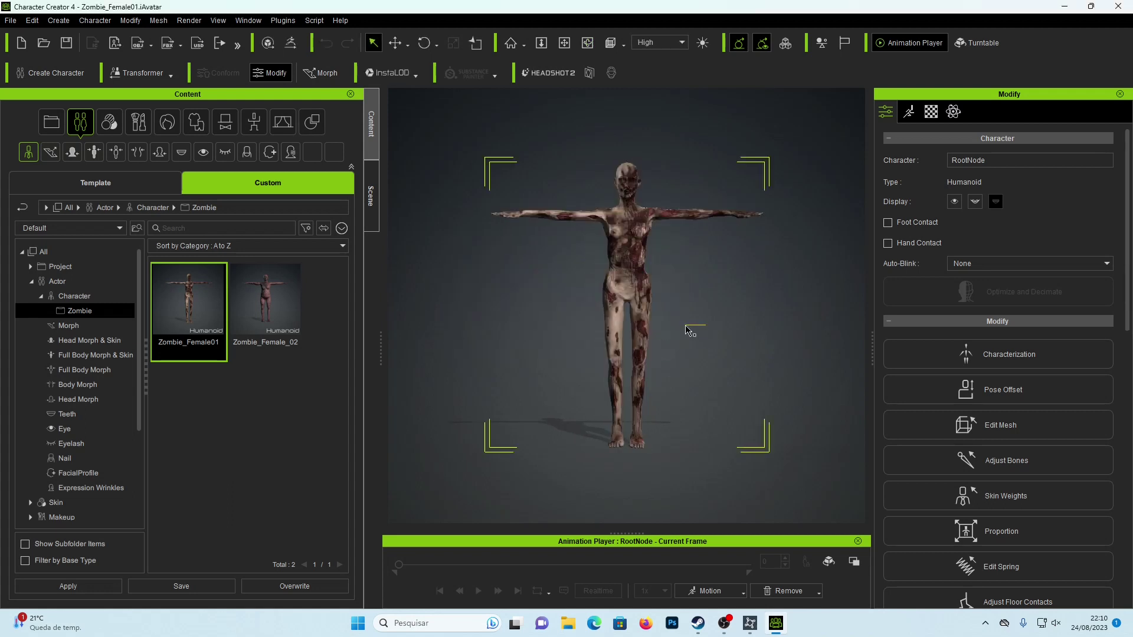
click(799, 265)
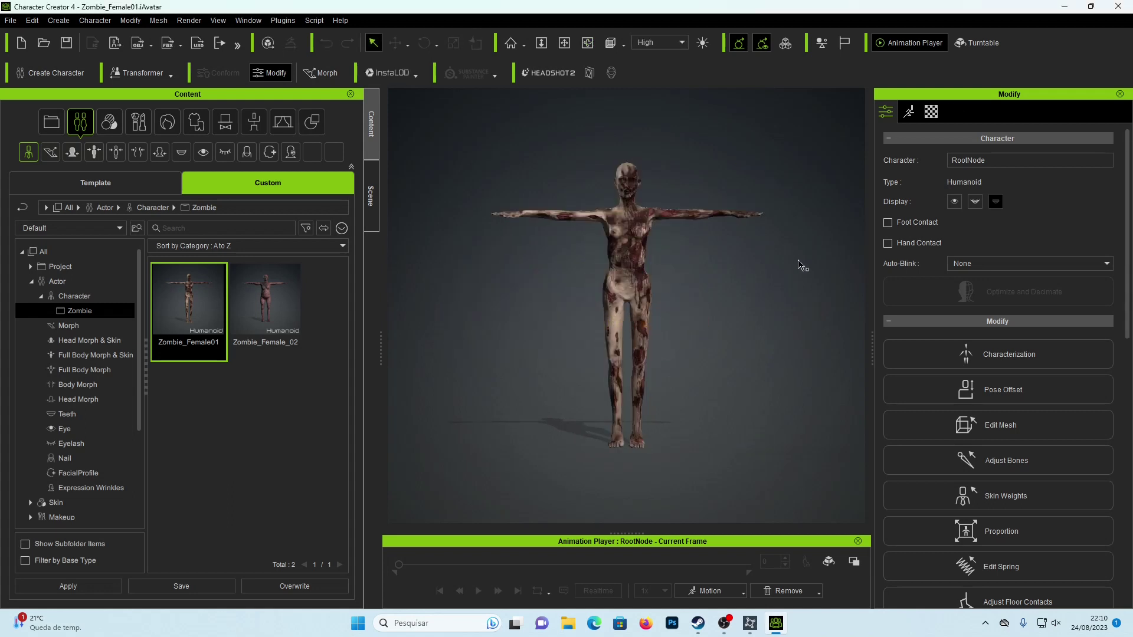
Step: Apply the Full Body motion from the Body Rig calibrations and play it, examining the zombie from the front and side
click(708, 592)
mouse_move(742, 480)
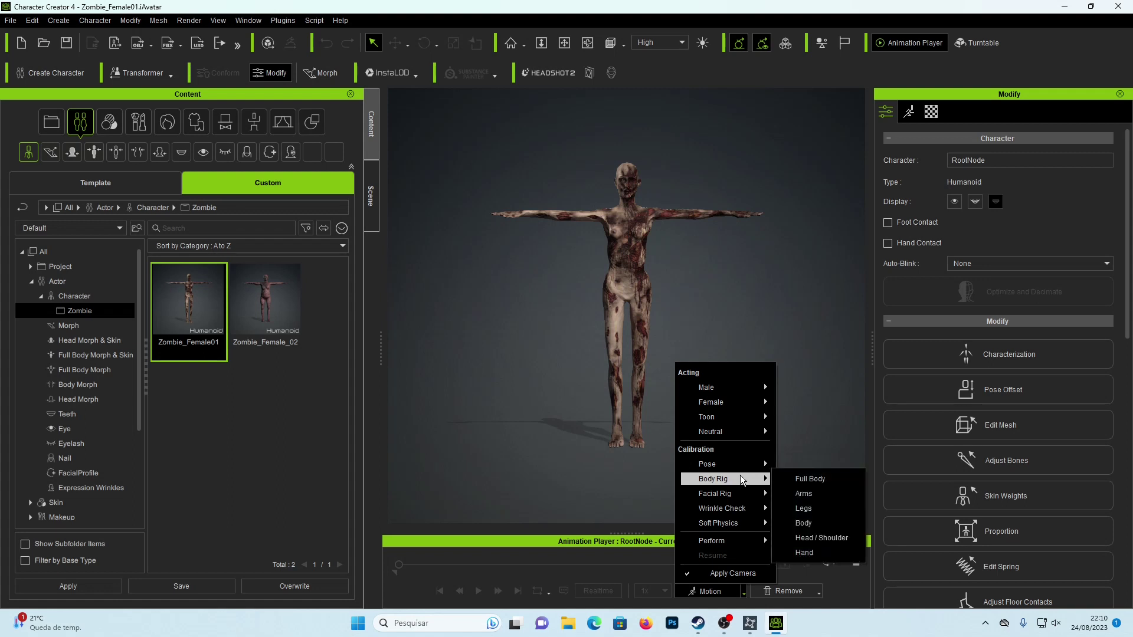
click(818, 481)
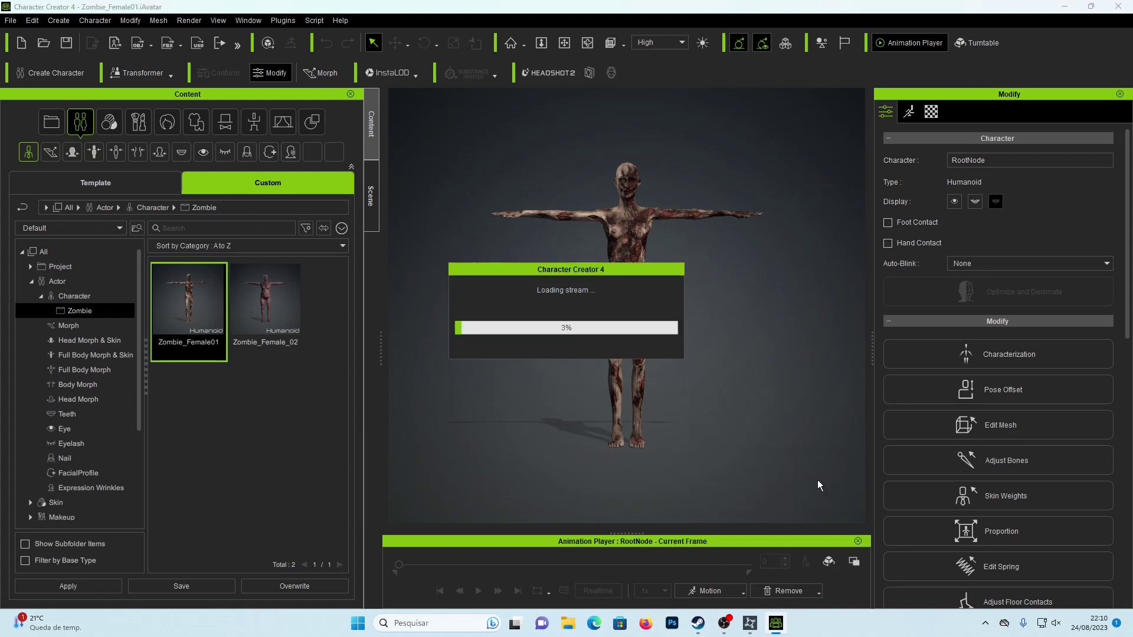
click(478, 590)
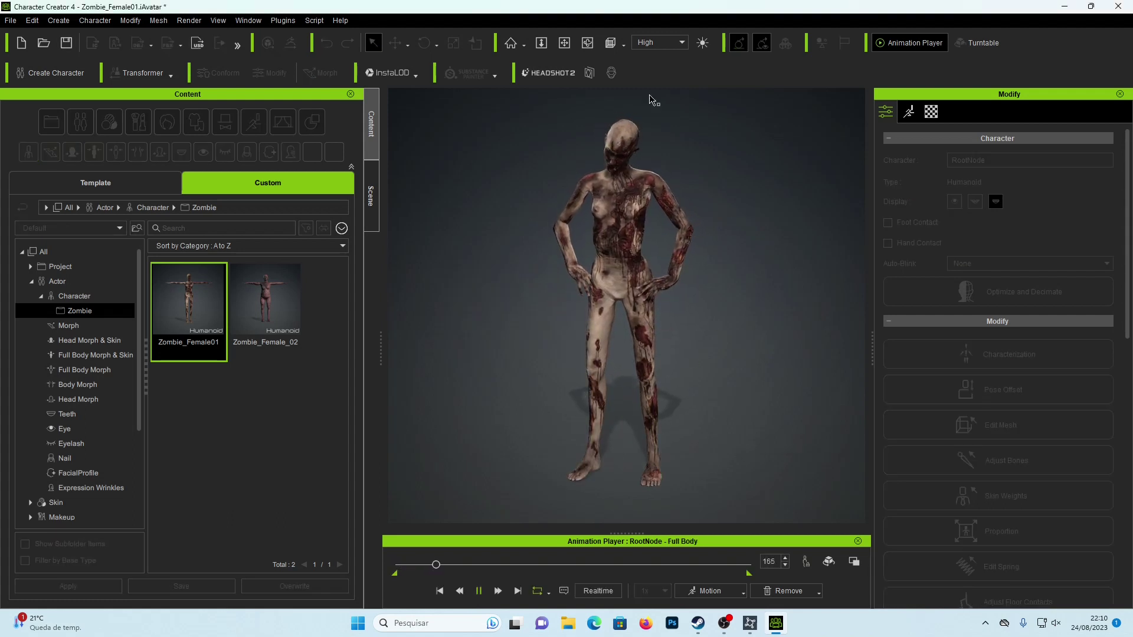
click(564, 43)
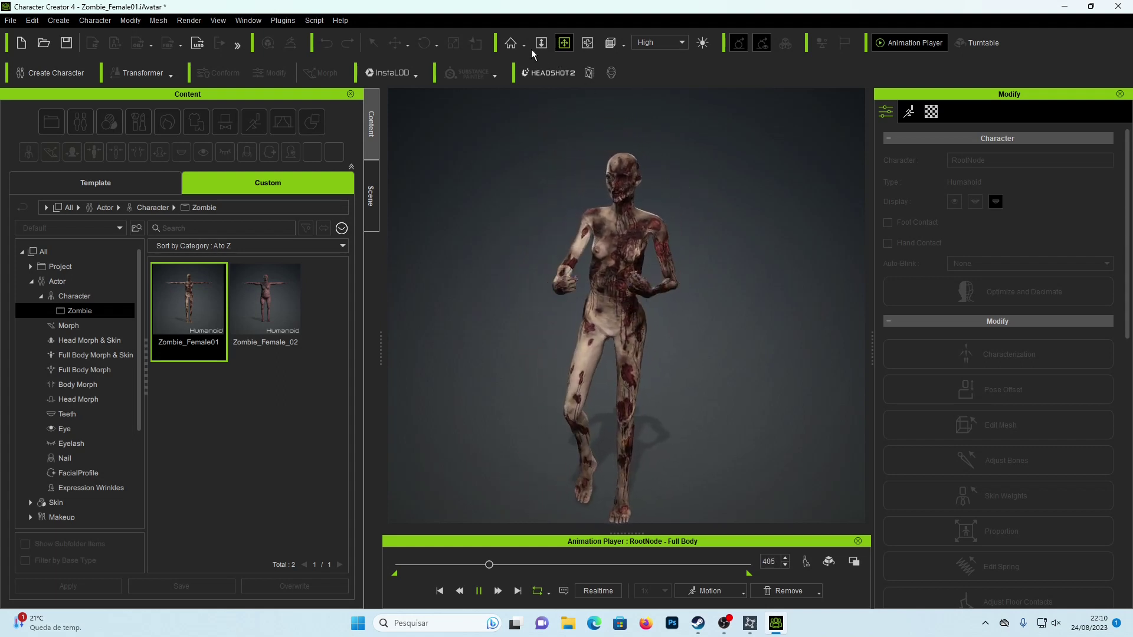
click(587, 43)
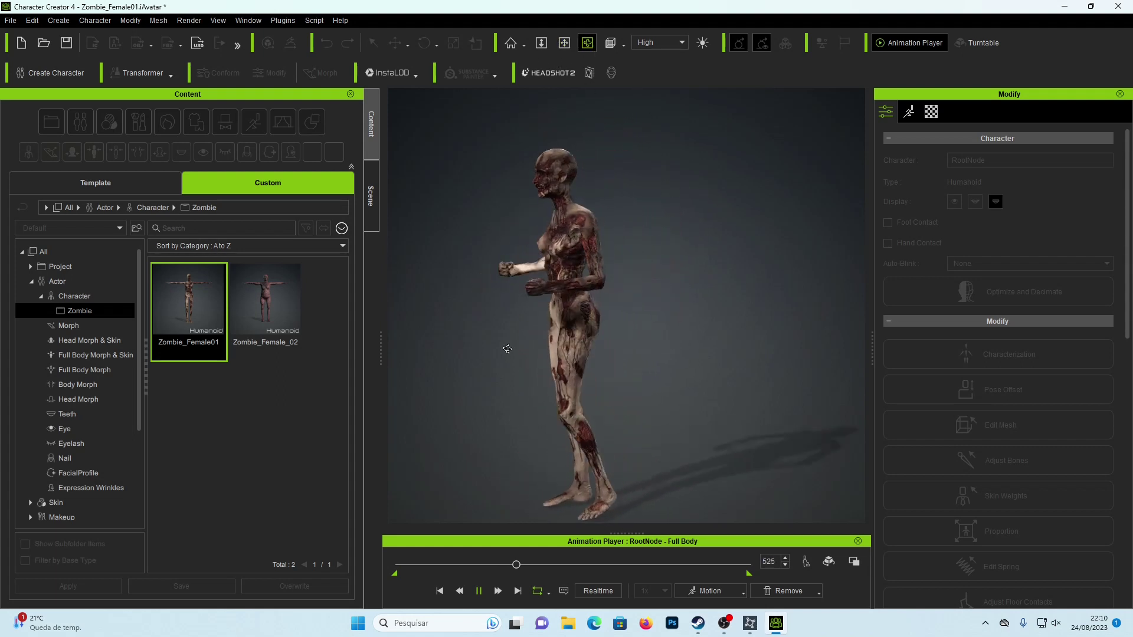